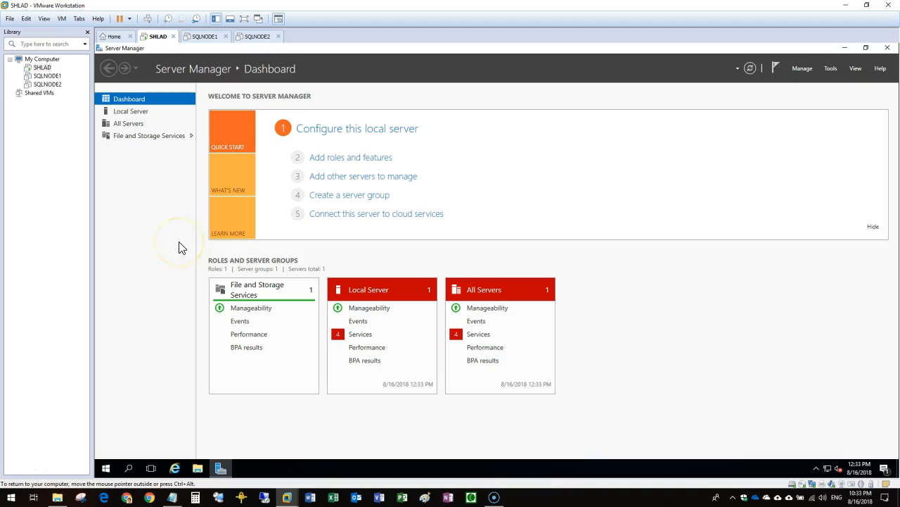
Check the server's computer name and workgroup in the System information, then return to Server Manager
left_click(170, 202)
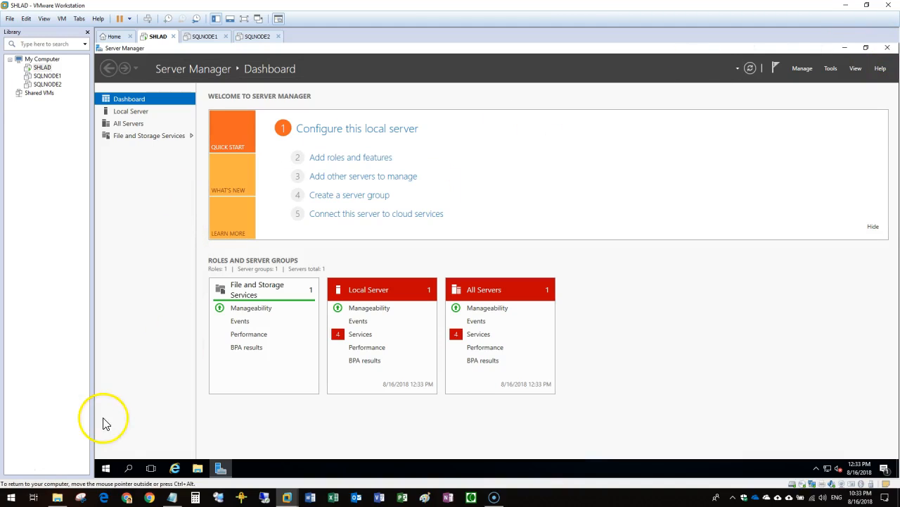
right_click(106, 468)
left_click(132, 262)
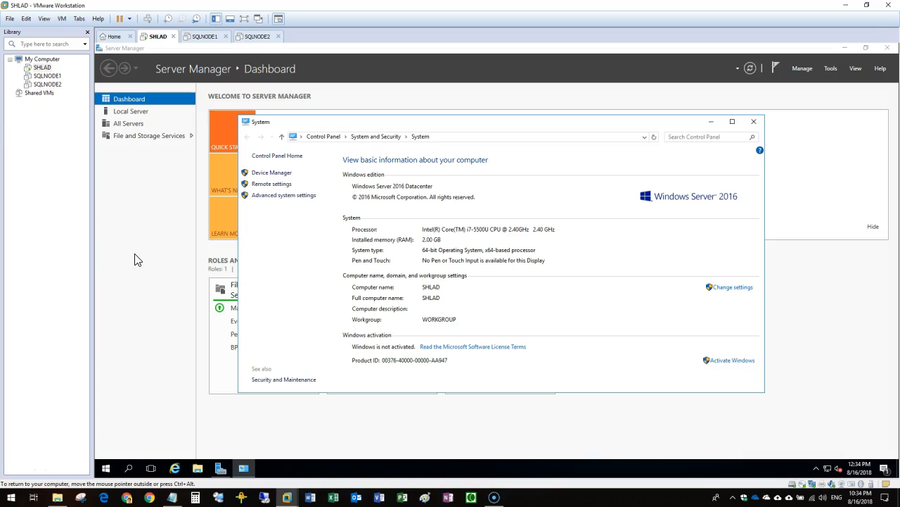
left_click(138, 228)
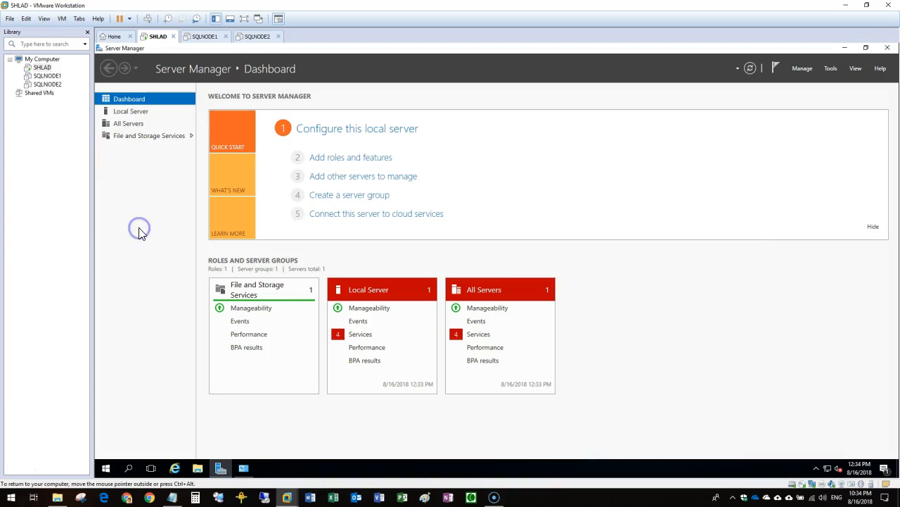
Start adding roles to the SHLAD server and select Active Directory Domain Services with its required features and management tools
left_click(346, 159)
left_click_drag(176, 62, 310, 103)
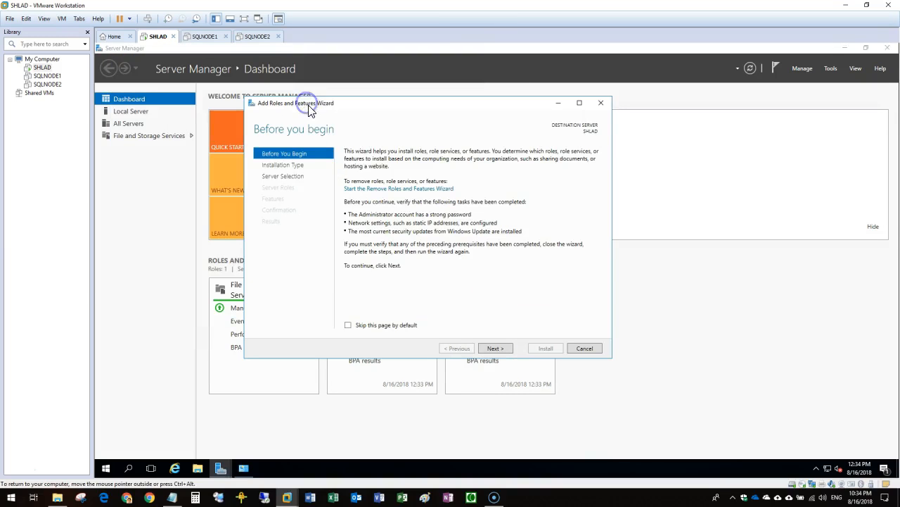
left_click(501, 348)
left_click(500, 349)
left_click(500, 349)
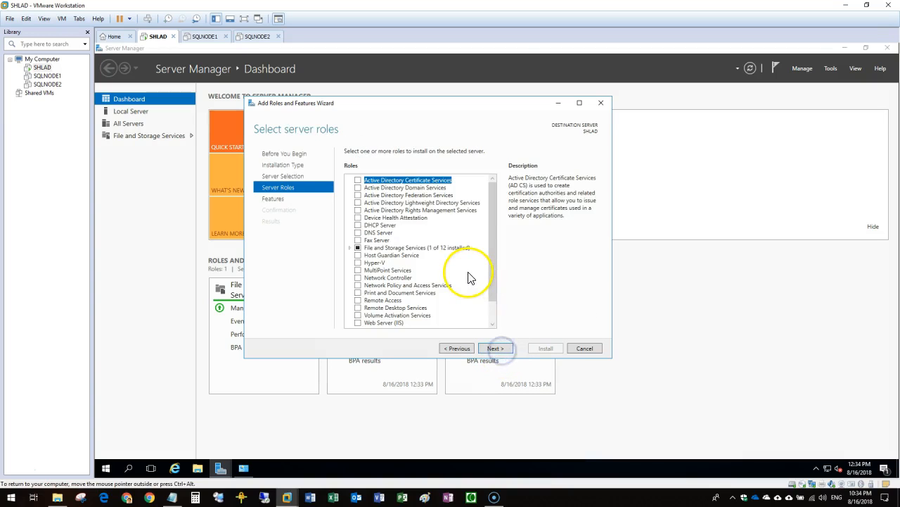
left_click(356, 188)
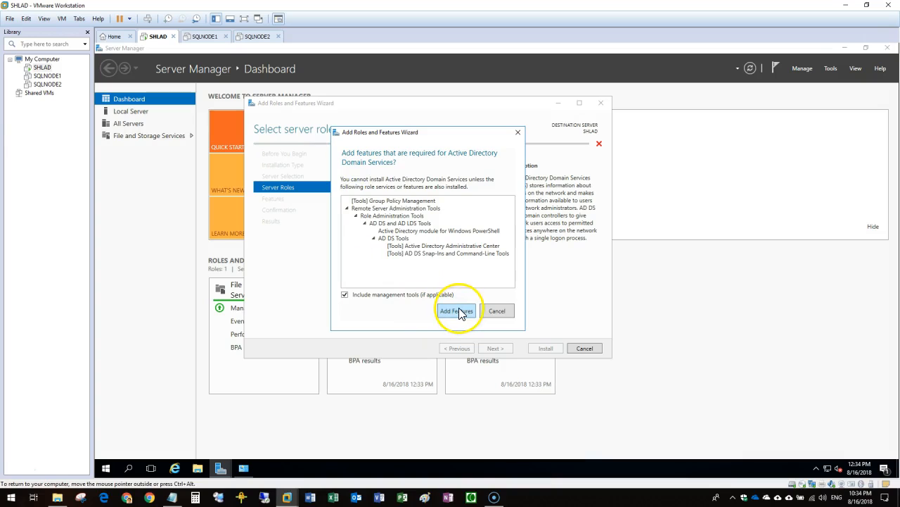
left_click(457, 311)
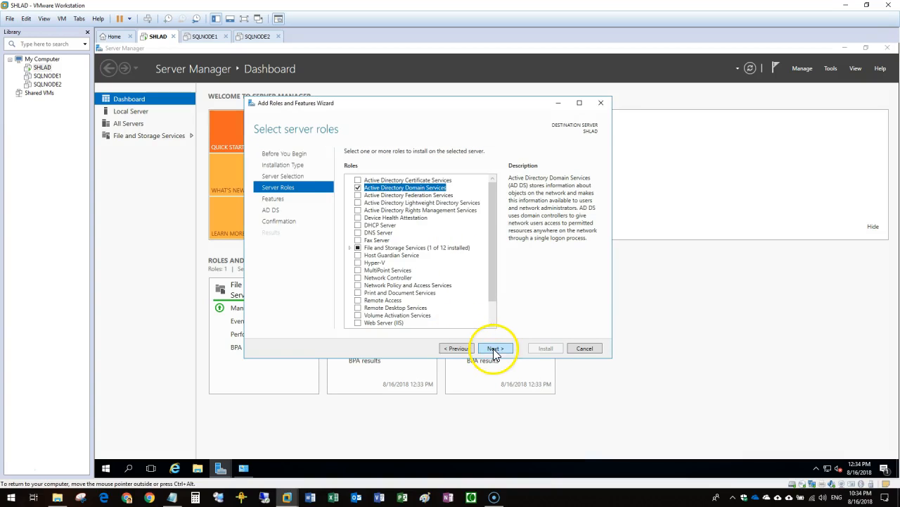
Keep the default feature selection and install the Active Directory Domain Services role
left_click(493, 349)
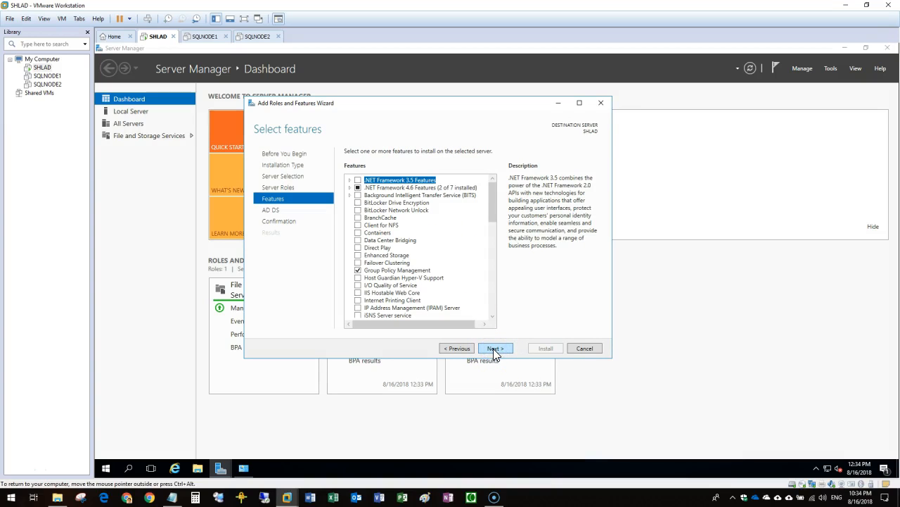
left_click(493, 348)
left_click(493, 348)
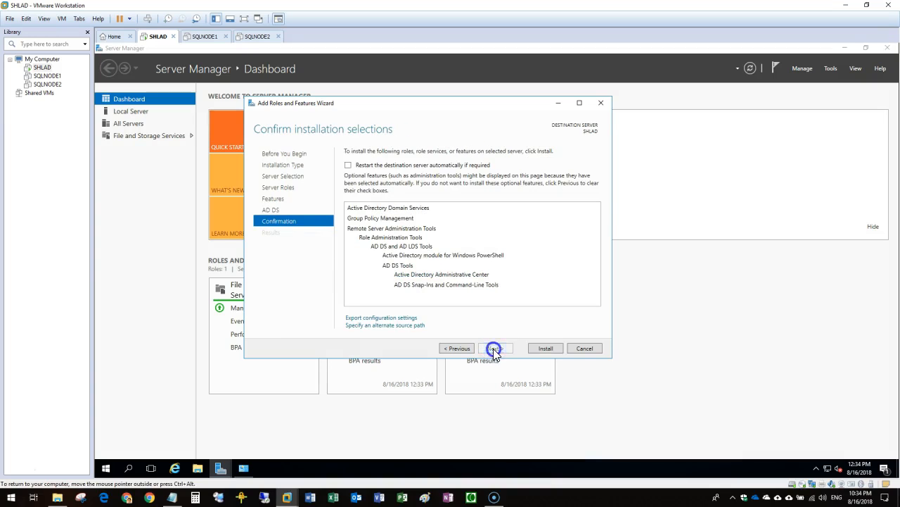
left_click(546, 348)
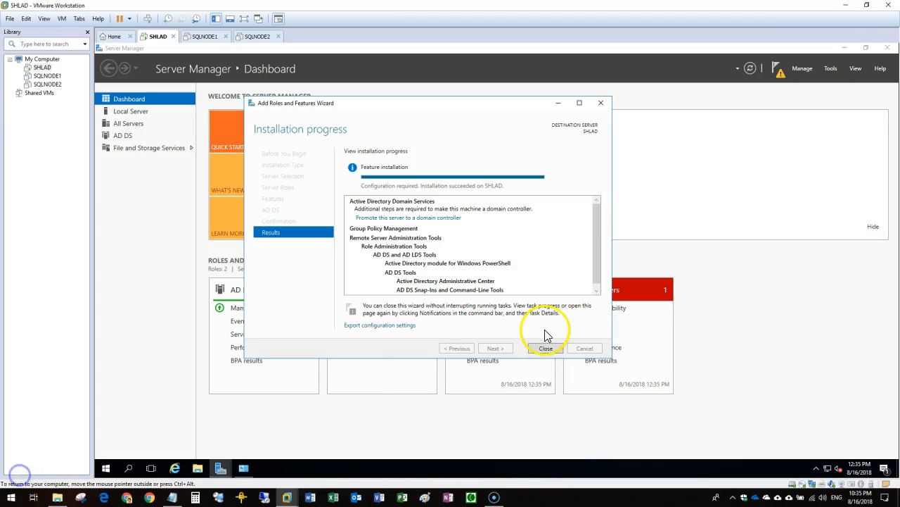
Begin promoting the server to a domain controller, adding a new forest with root domain name sqlhelpline.local
left_click(544, 347)
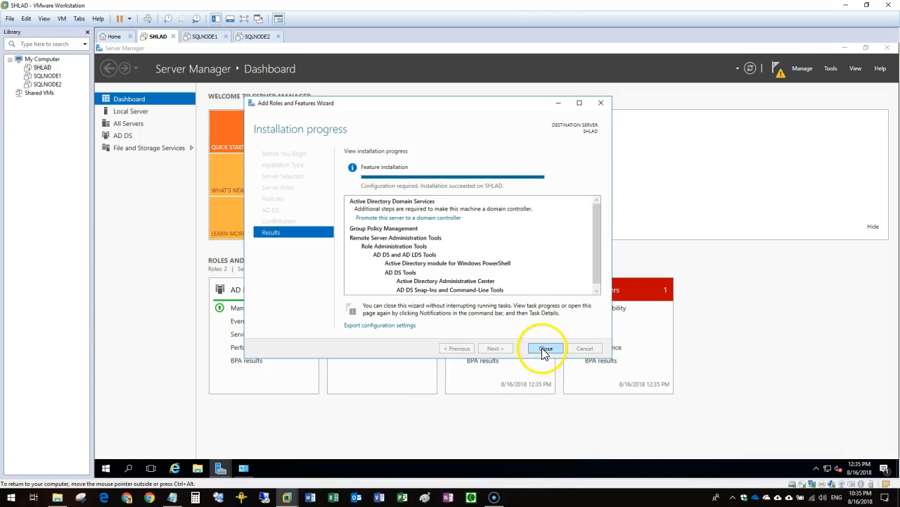
left_click(436, 218)
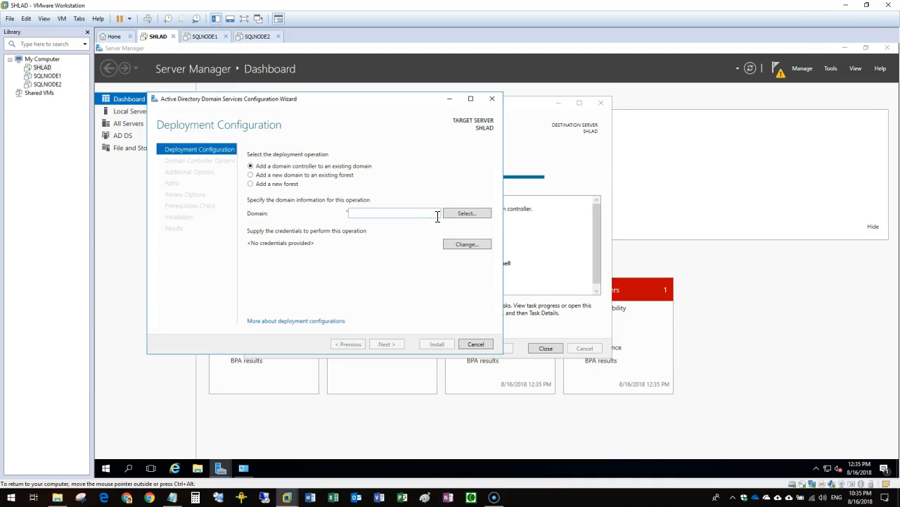
left_click(280, 184)
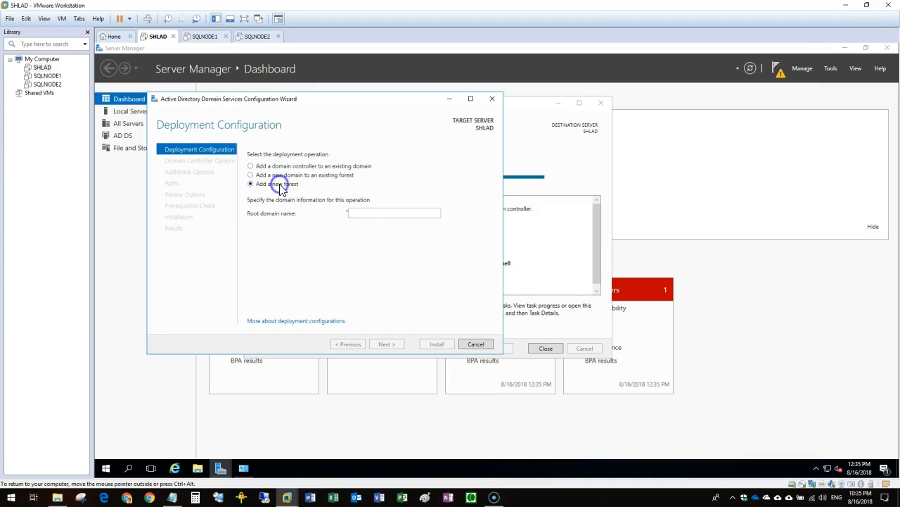
left_click(371, 211)
type("sqlhelpcom.local")
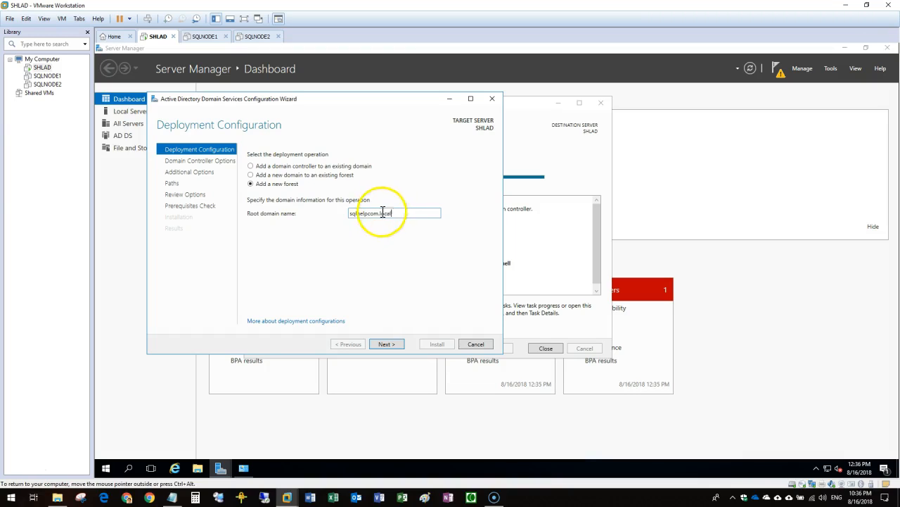
left_click(377, 217)
double_click(377, 217)
type("sql")
left_click(393, 344)
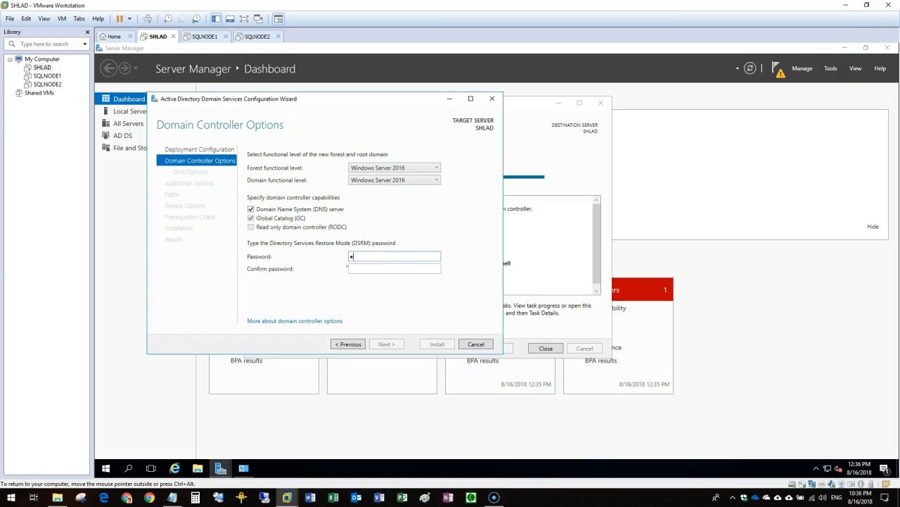
Enter and confirm the Directory Services Restore Mode password, keeping the default domain controller options
key("Tab")
type("•••••••••")
left_click(251, 257)
type("•••")
key("Tab")
left_click(251, 263)
type("•••••••••")
left_click(382, 344)
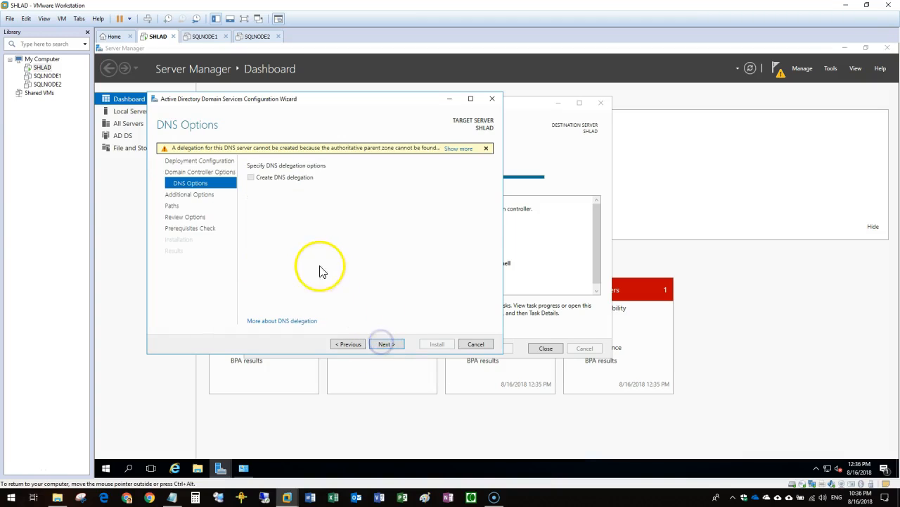
Accept the default DNS delegation, NetBIOS name and path settings, and proceed past the options review to the prerequisites check
left_click(390, 344)
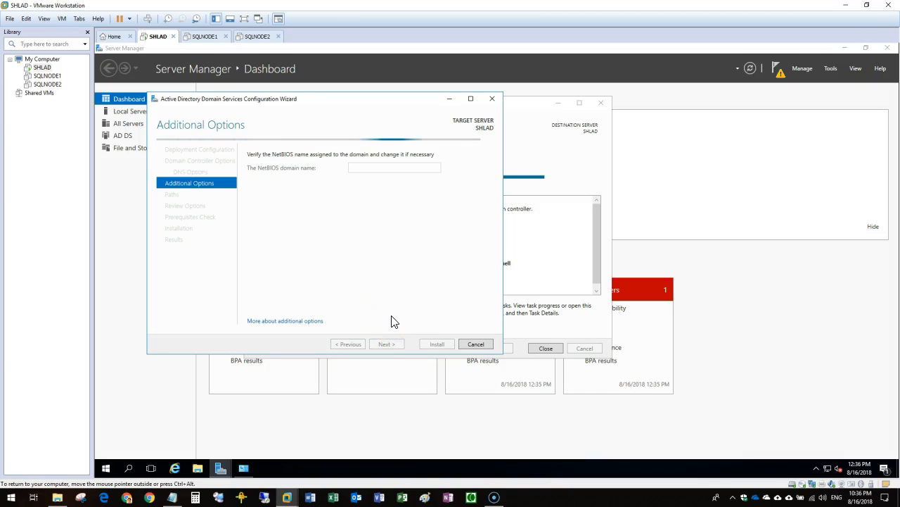
left_click(373, 311)
left_click(20, 474)
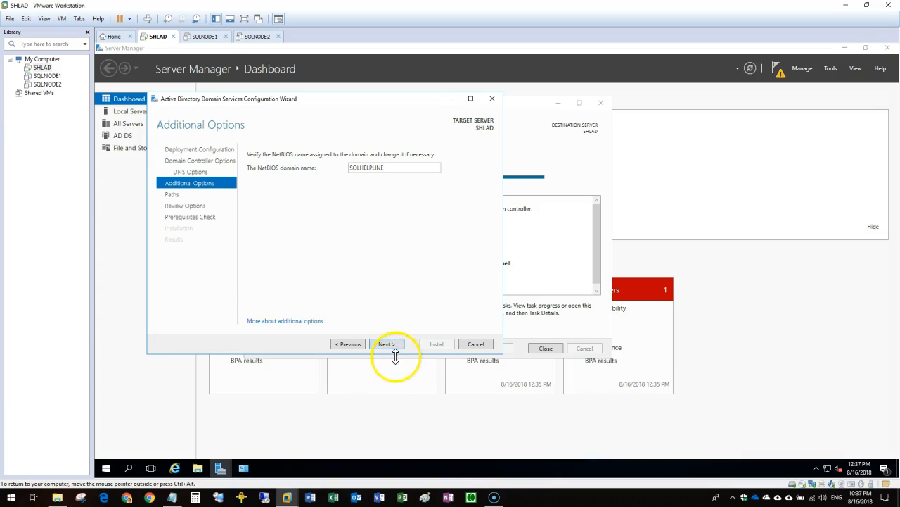
left_click(395, 346)
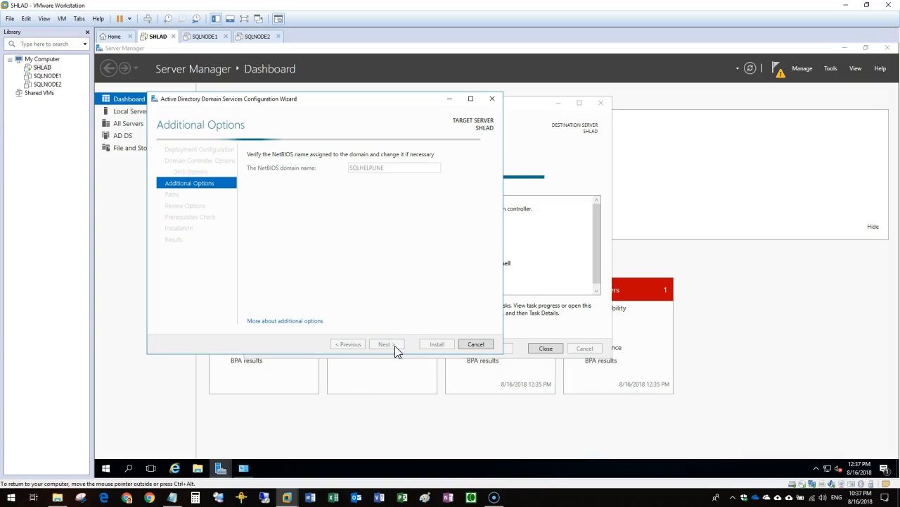
left_click(58, 389)
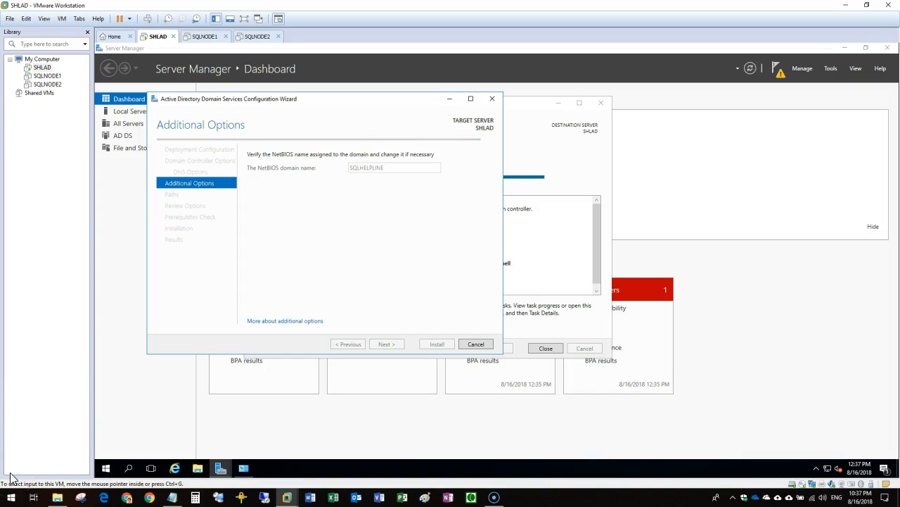
left_click(392, 345)
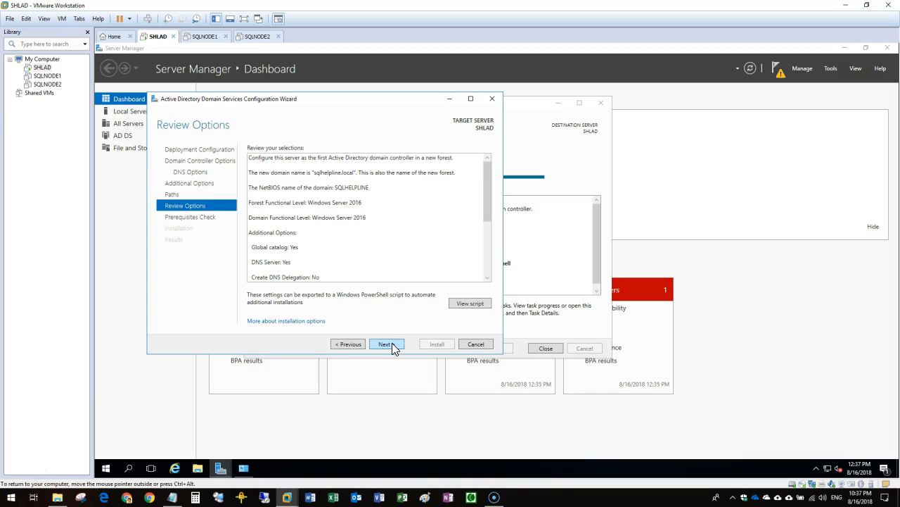
left_click(387, 344)
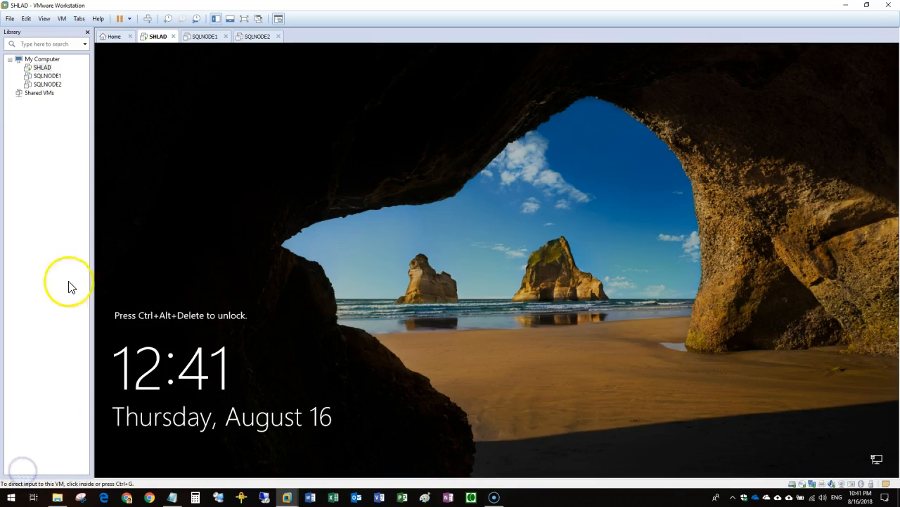
Unlock the restarted SHLAD virtual machine and sign in as the domain Administrator with the account password
left_click(149, 18)
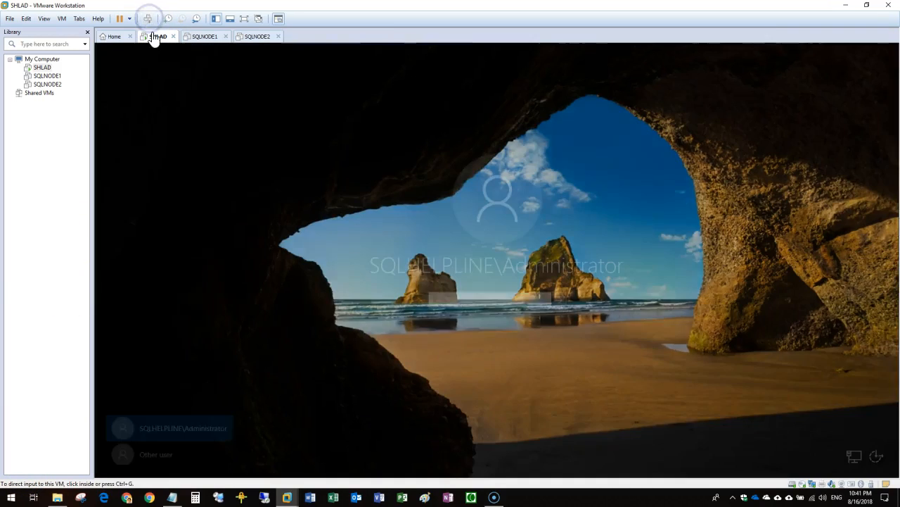
left_click(438, 298)
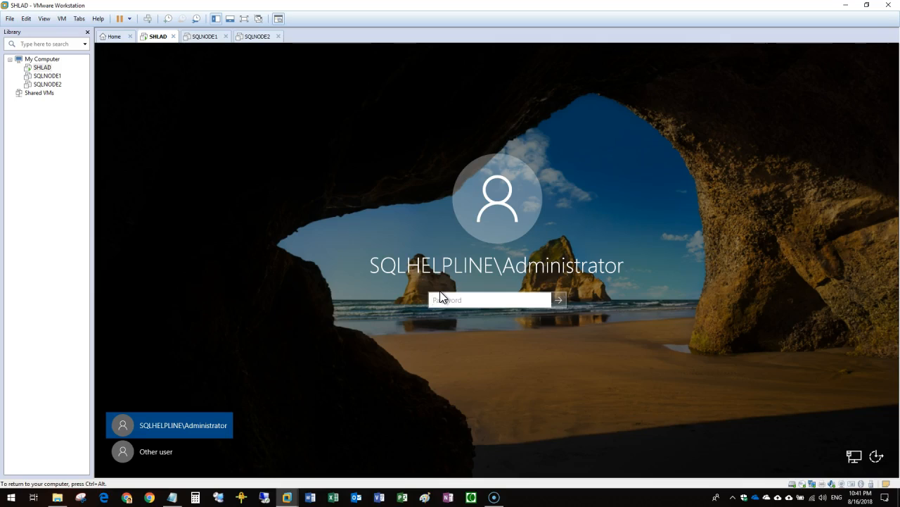
type("••••••••")
key("Return")
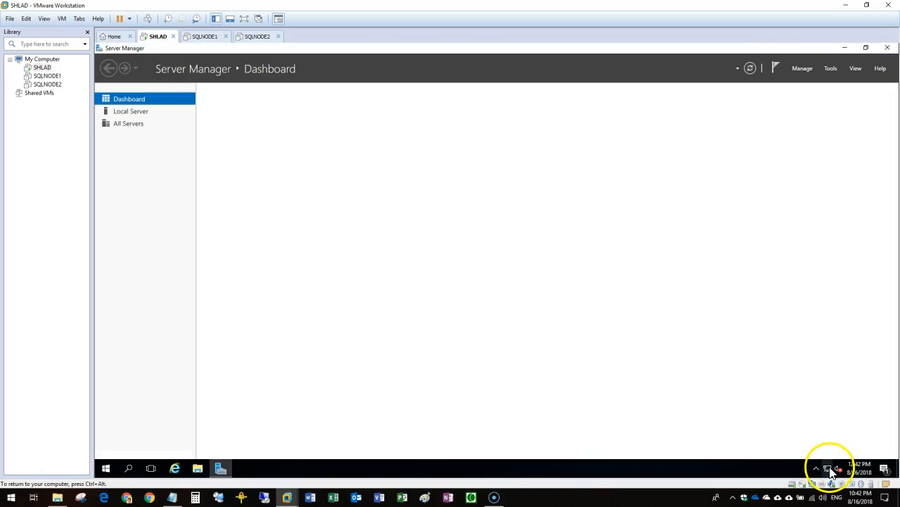
Open the Network and Sharing Center, minimize Server Manager, and show the Ethernet0 connection status
right_click(830, 468)
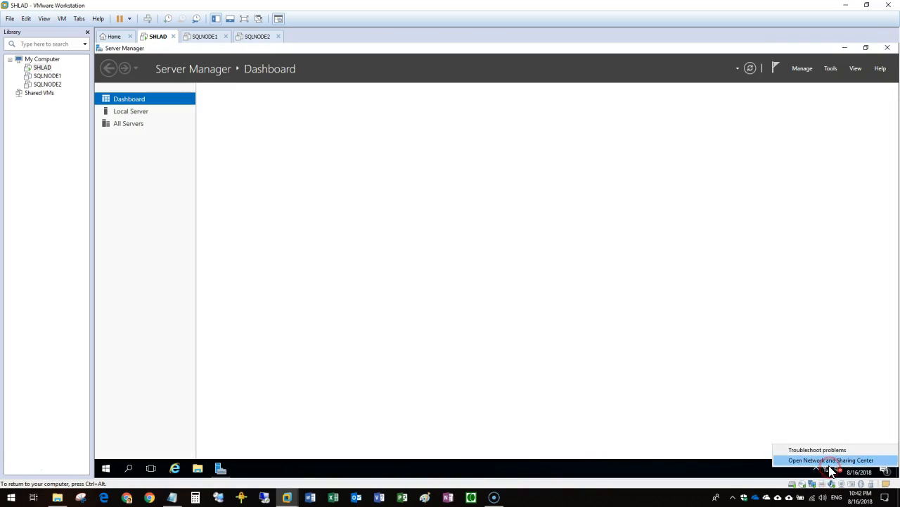
left_click(830, 461)
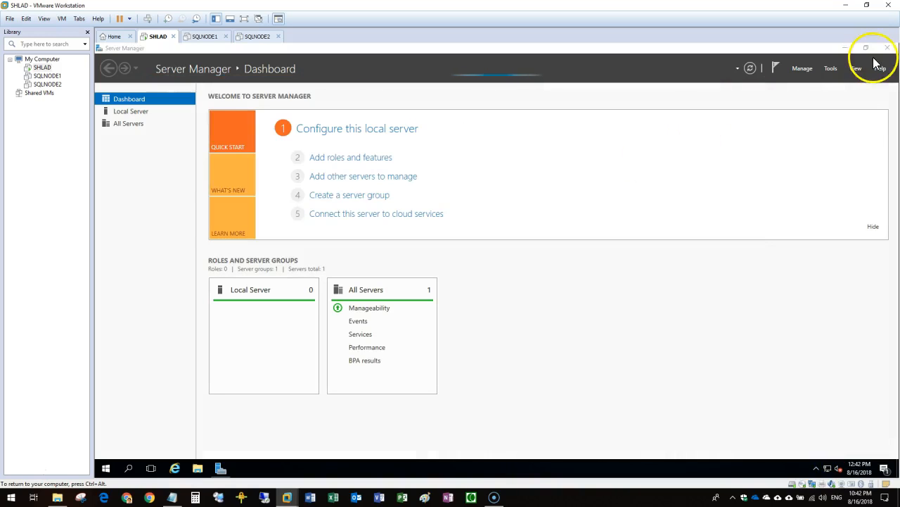
left_click(844, 48)
left_click(545, 191)
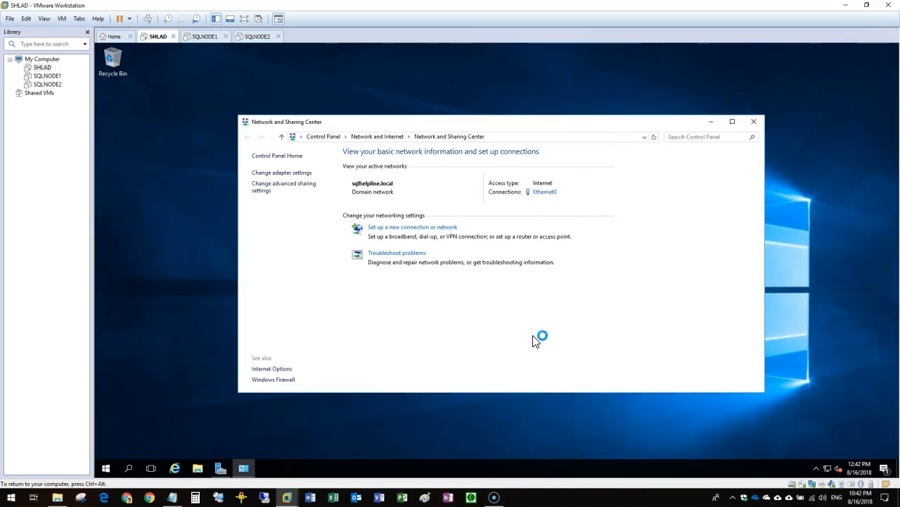
Look up the AD server's IP address in the SQLClusterLab.txt notes in Notepad, then minimize the notes
left_click(174, 498)
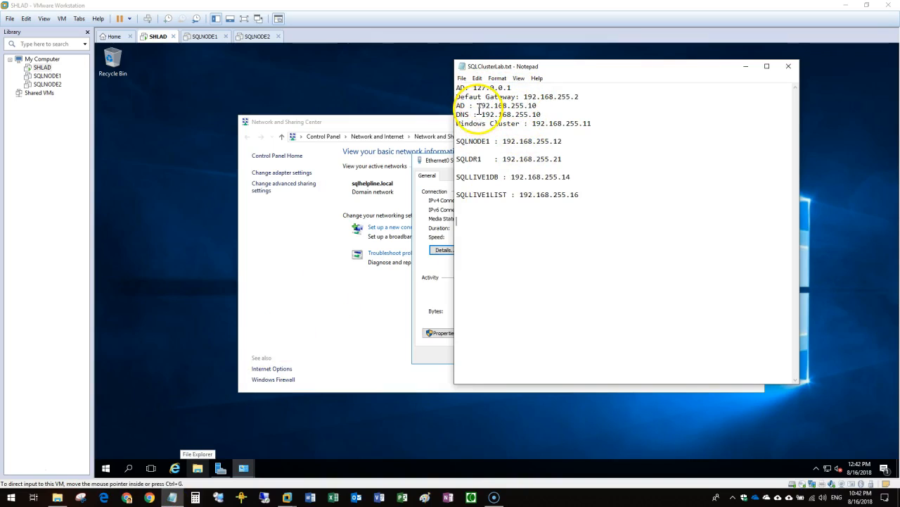
left_click_drag(478, 105, 549, 105)
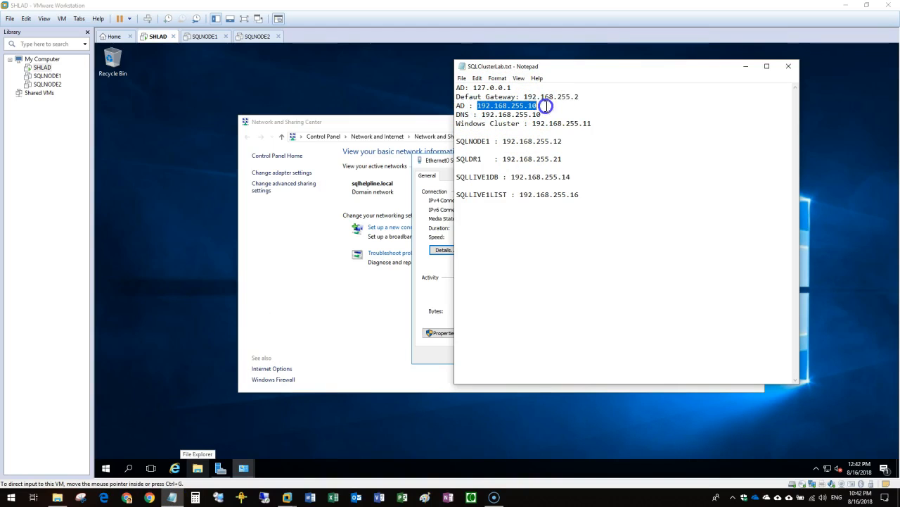
left_click(747, 67)
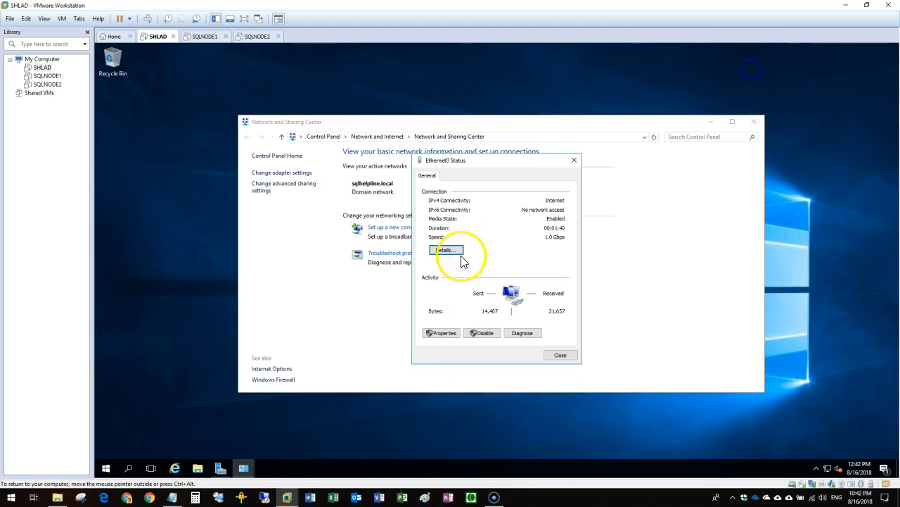
Disable Internet Protocol Version 6 (TCP/IPv6) in the Ethernet0 connection properties
left_click(441, 333)
left_click(499, 269)
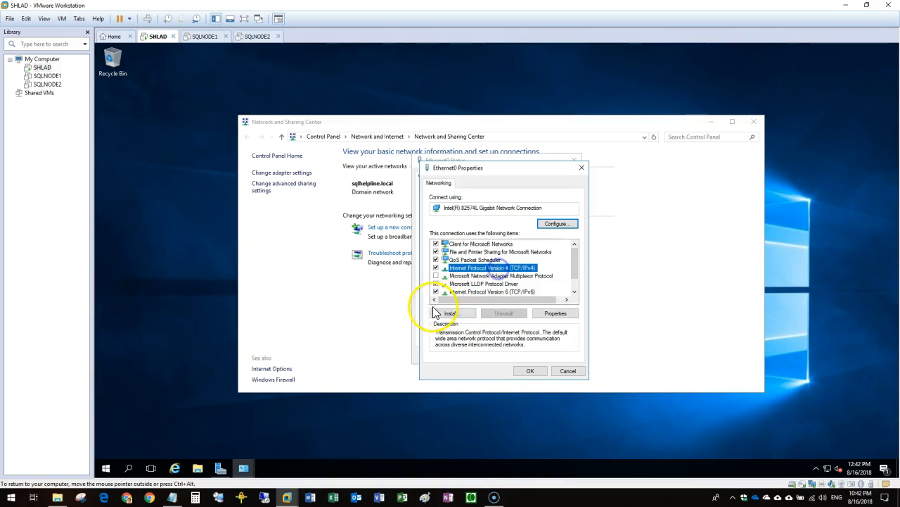
left_click(438, 292)
left_click(435, 292)
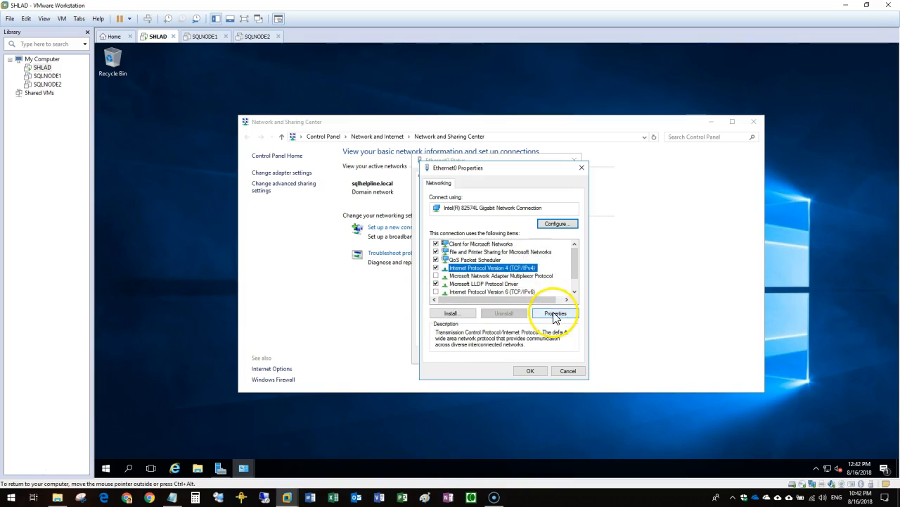
Assign Ethernet0 the static IPv4 address 192.168.255.10 with subnet mask 255.255.255.0
left_click(551, 313)
left_click(504, 273)
left_click(539, 283)
type("192.168.255.10")
Copy the default gateway 192.168.255.2 from the SQLClusterLab.txt notes into Ethernet0's IPv4 settings, apply it and close the connection dialogs
left_click(541, 306)
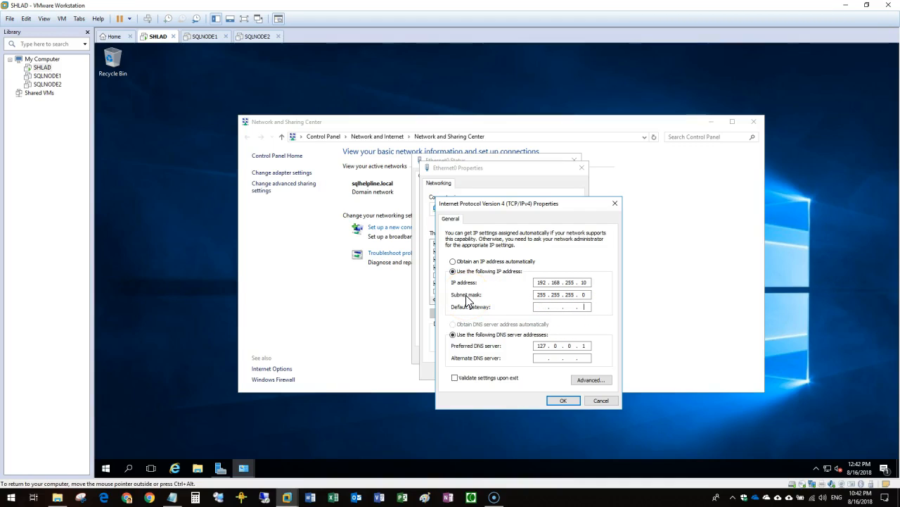
left_click(172, 497)
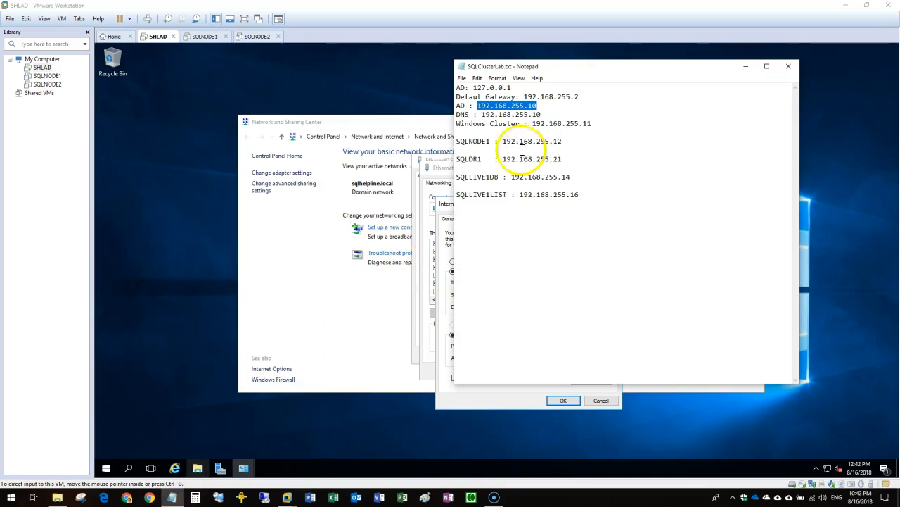
left_click_drag(524, 97, 654, 97)
key("ctrl+c")
left_click(746, 66)
left_click(544, 304)
key("ctrl+v")
left_click(563, 400)
left_click(532, 372)
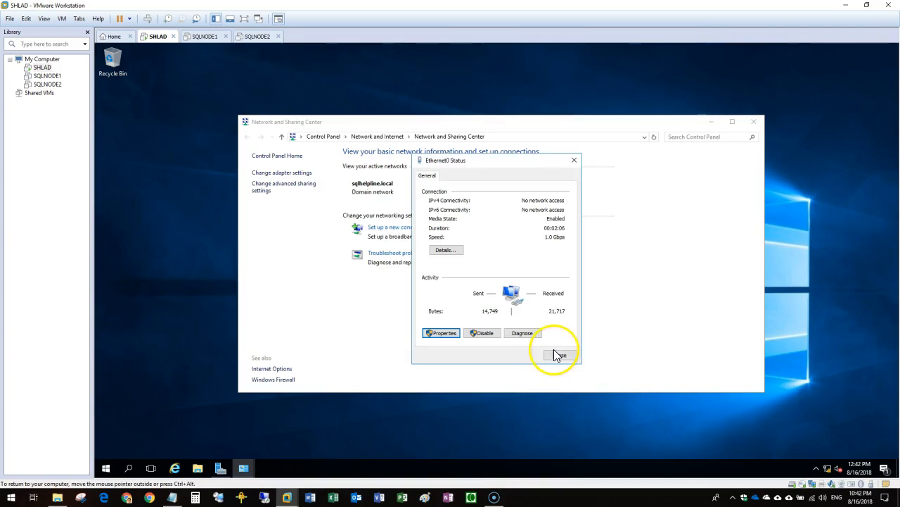
left_click(559, 355)
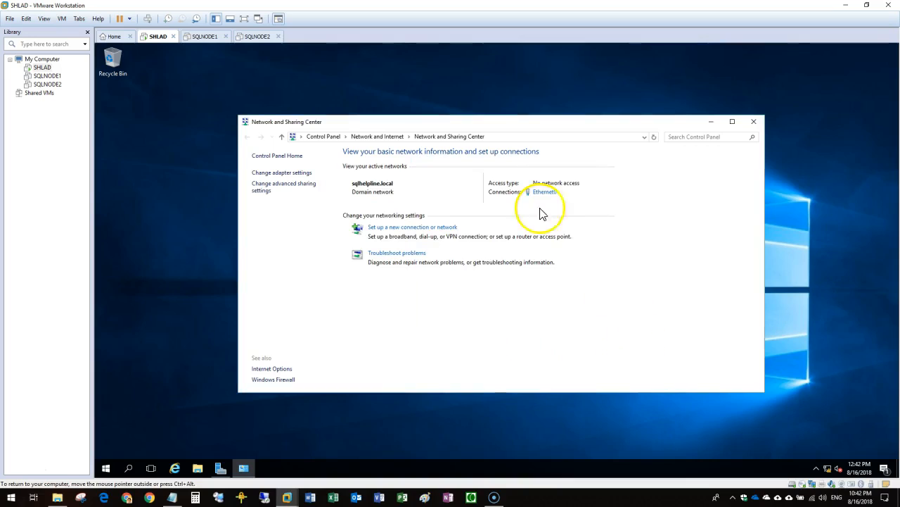
Show SHLAD's system information, then power on the SQLNODE1 virtual machine
right_click(105, 468)
left_click(128, 258)
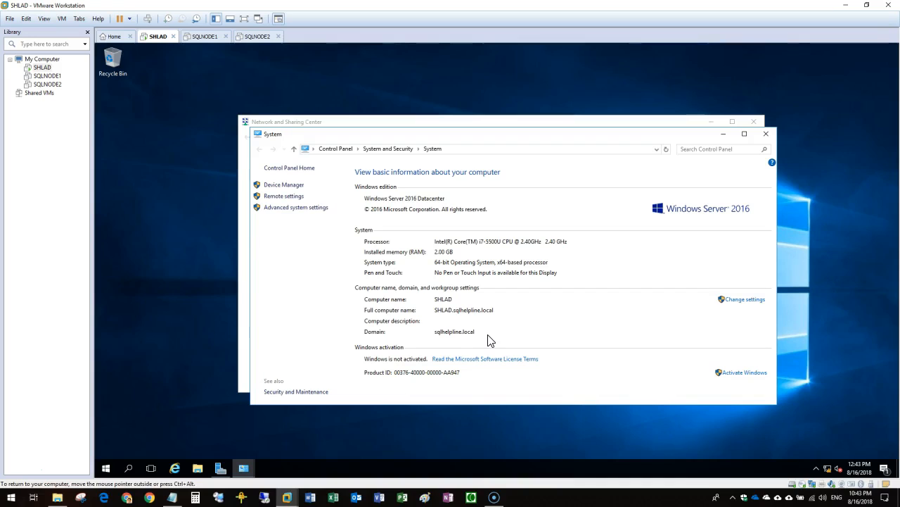
left_click(48, 76)
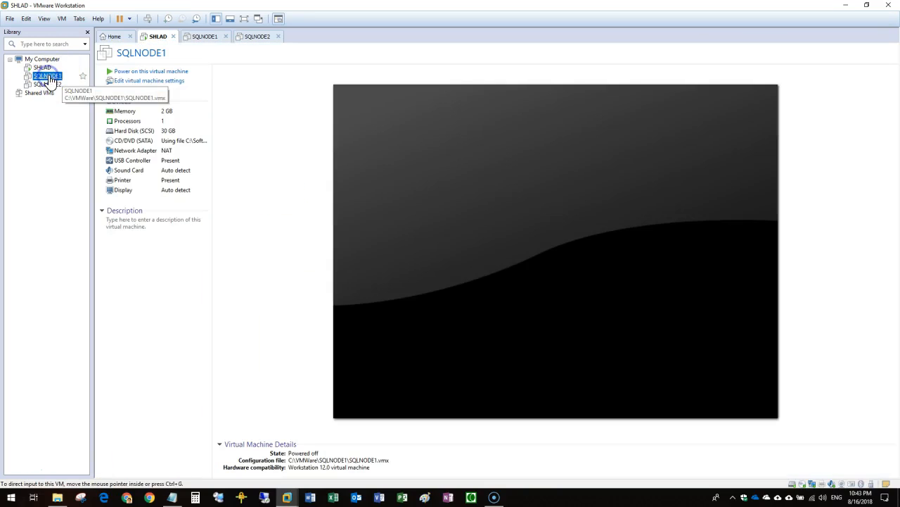
left_click(140, 71)
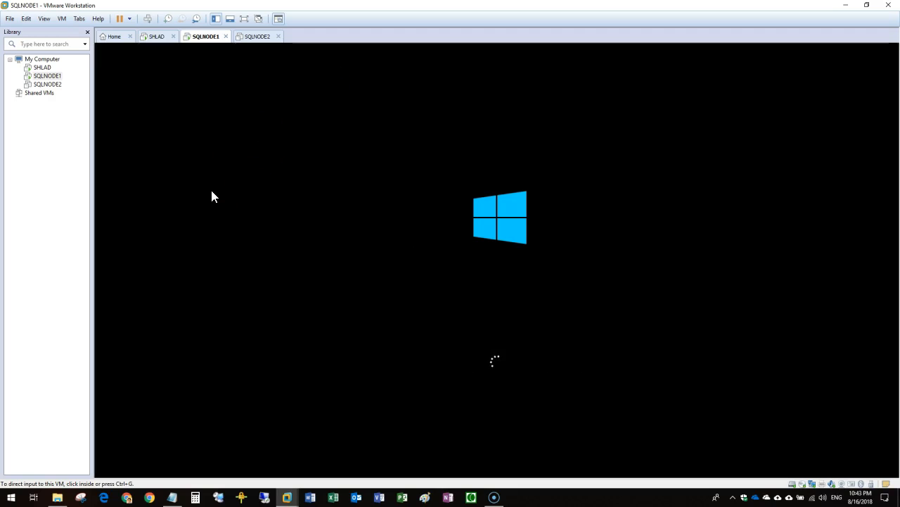
left_click(42, 66)
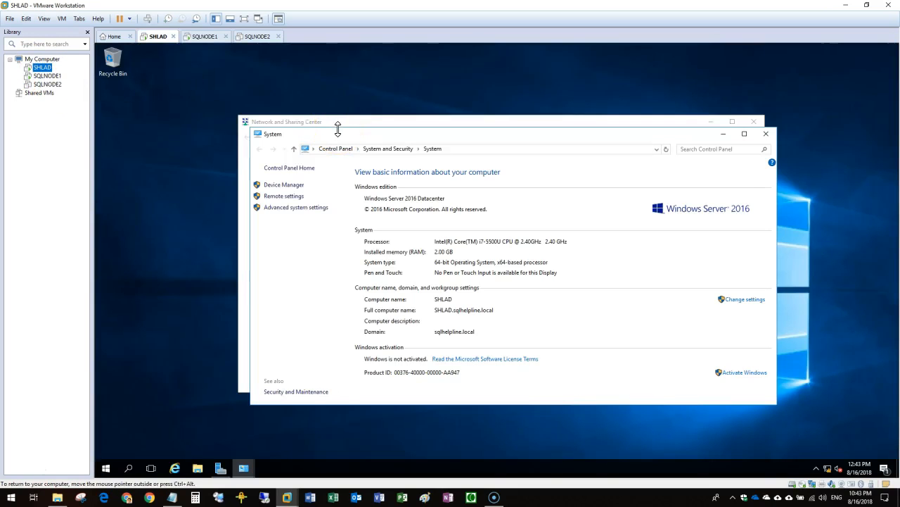
left_click(354, 133)
left_click(346, 129)
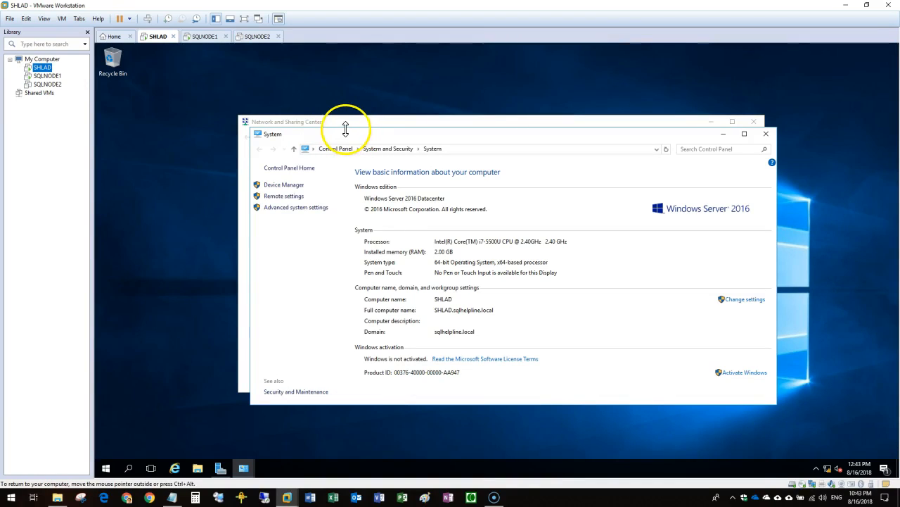
left_click(45, 76)
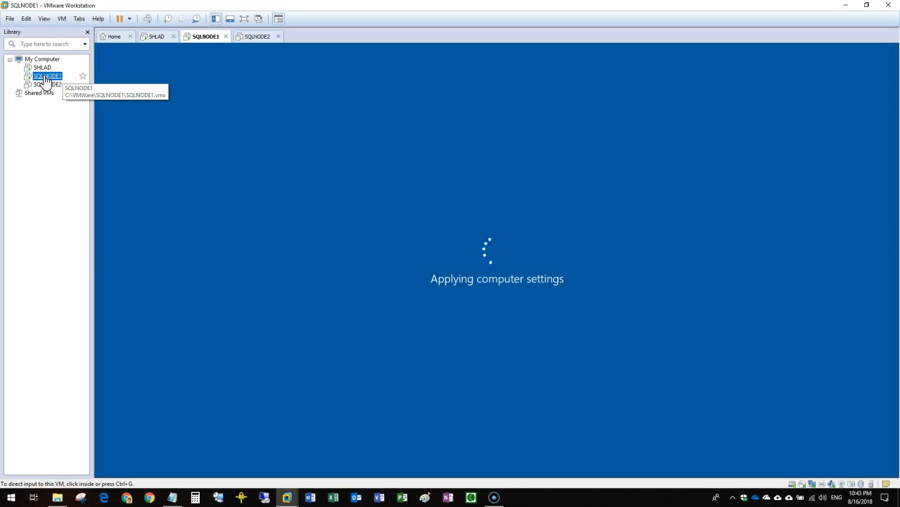
left_click(161, 102)
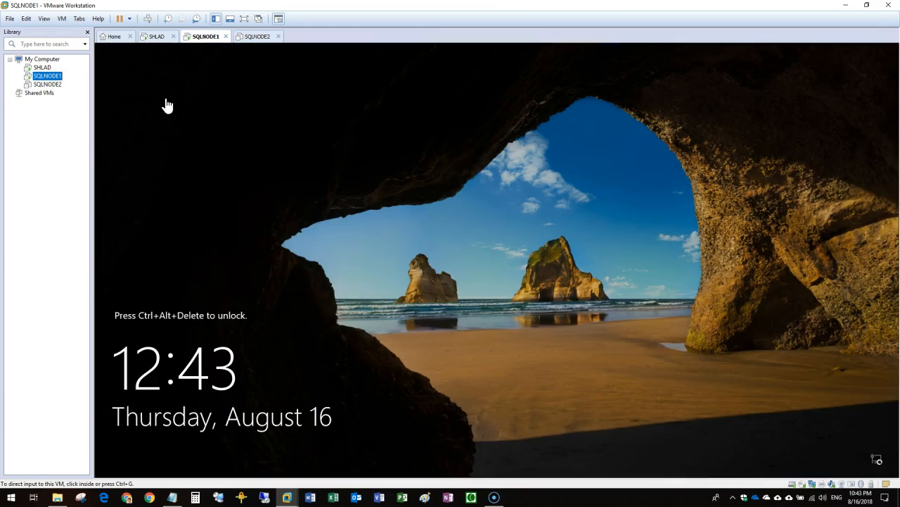
Unlock SQLNODE1 and sign in as Administrator with the account password
left_click(147, 18)
left_click(426, 232)
left_click(466, 301)
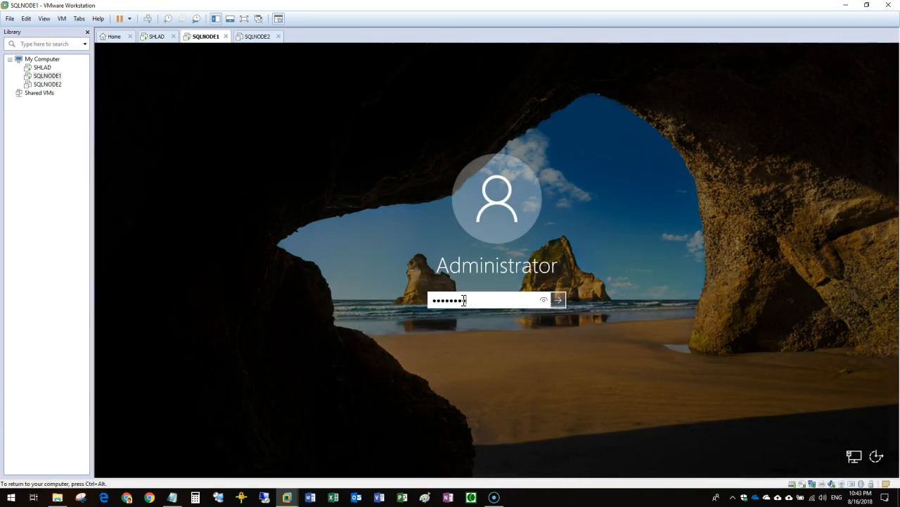
key("Return")
left_click(492, 291)
key("ctrl+alt")
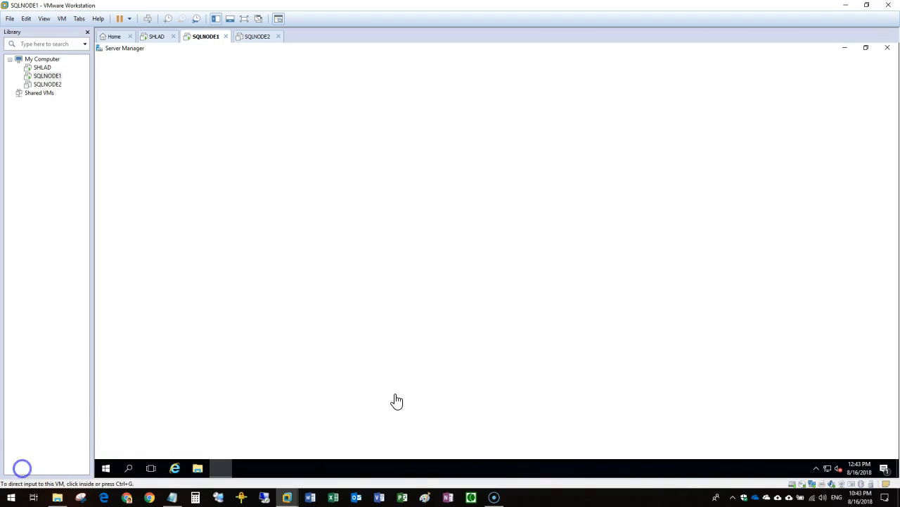
Open the System information and the Network and Sharing Center on SQLNODE1, and move the two windows apart
left_click(106, 468)
left_click(153, 411)
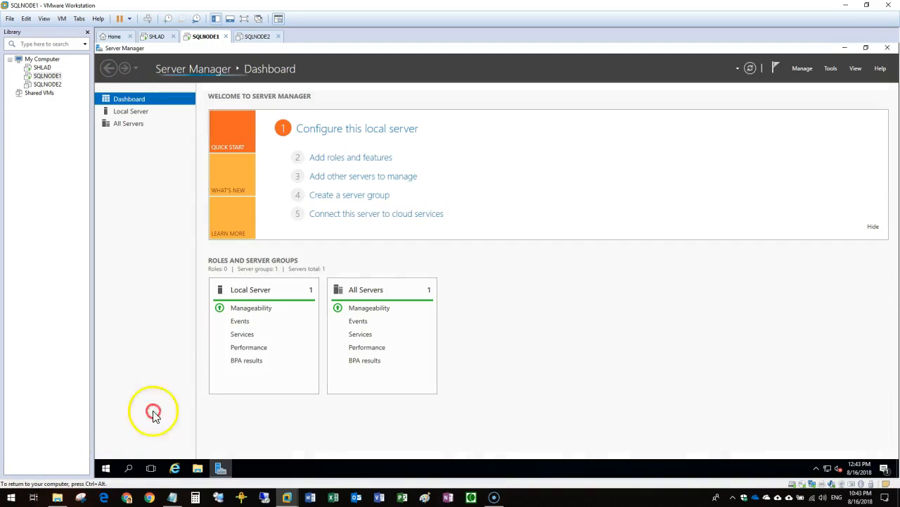
right_click(105, 467)
left_click(131, 259)
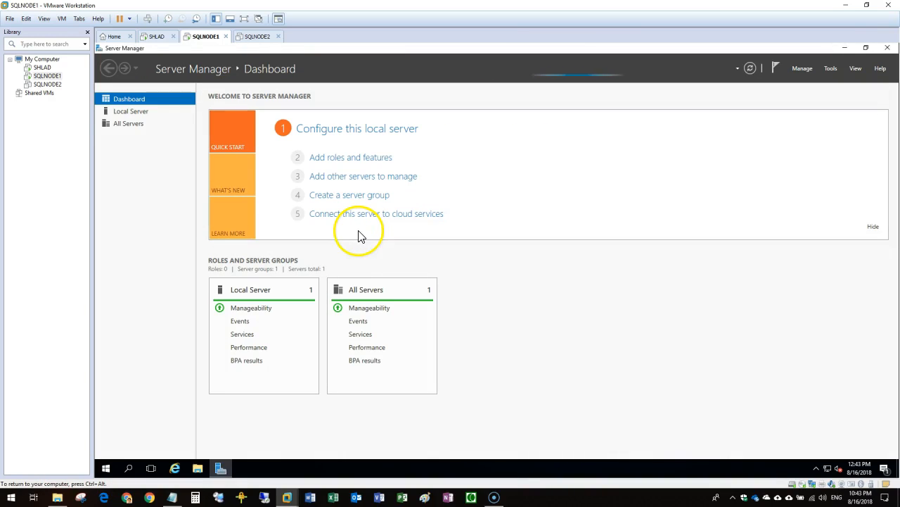
right_click(827, 469)
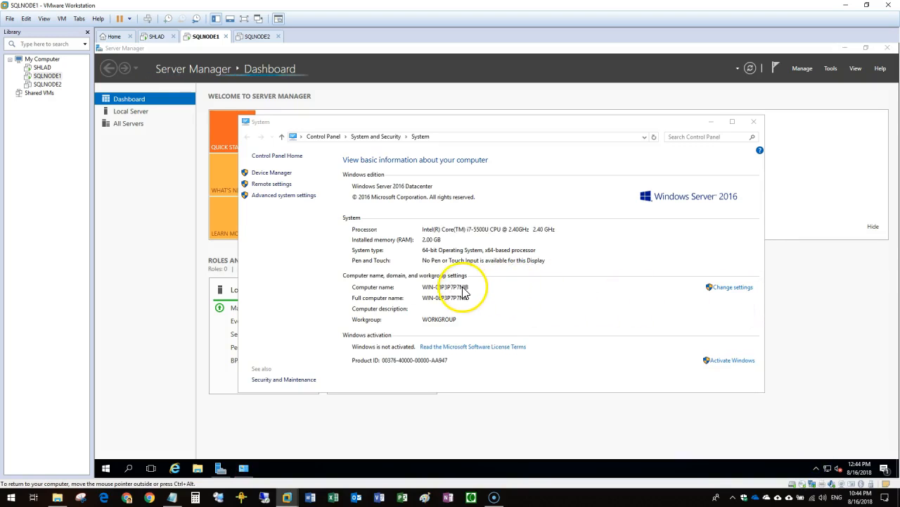
left_click_drag(417, 130, 538, 145)
left_click_drag(488, 124, 308, 82)
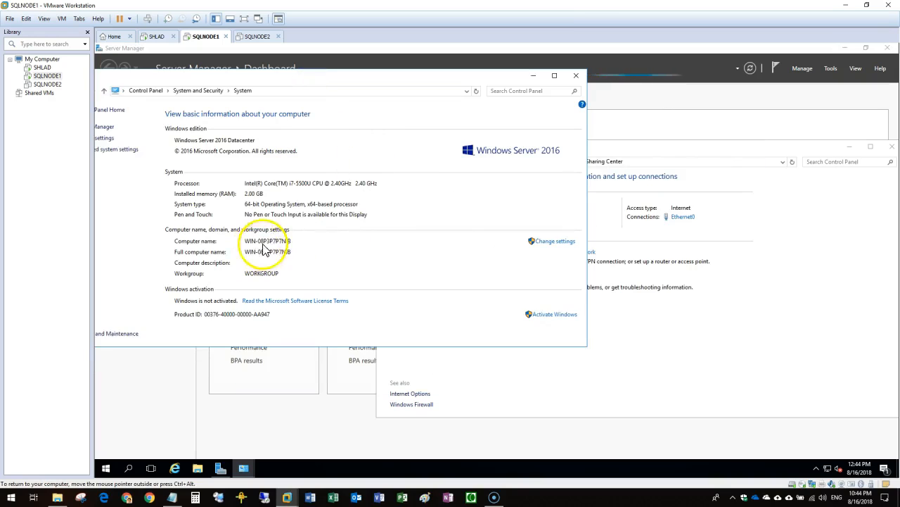
left_click(720, 325)
Disable Internet Protocol Version 6 (TCP/IPv6) in SQLNODE1's Ethernet0 connection properties
left_click(681, 218)
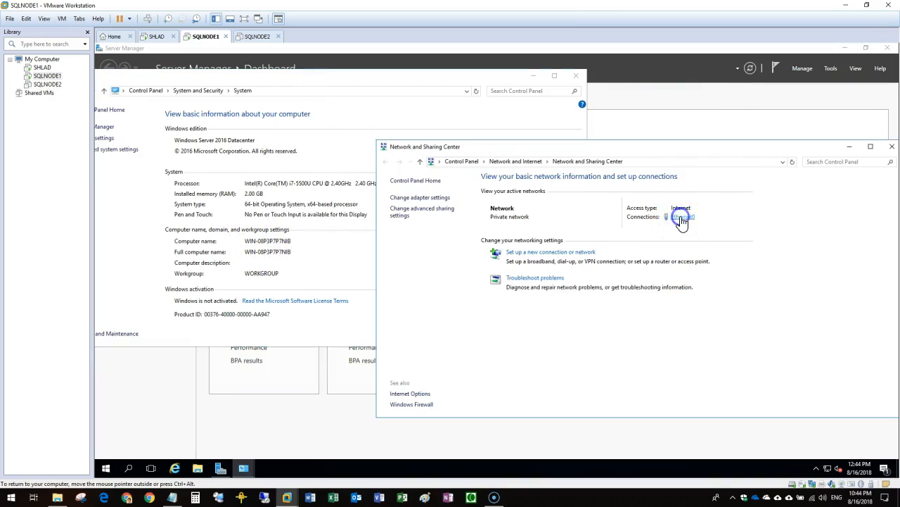
left_click(451, 333)
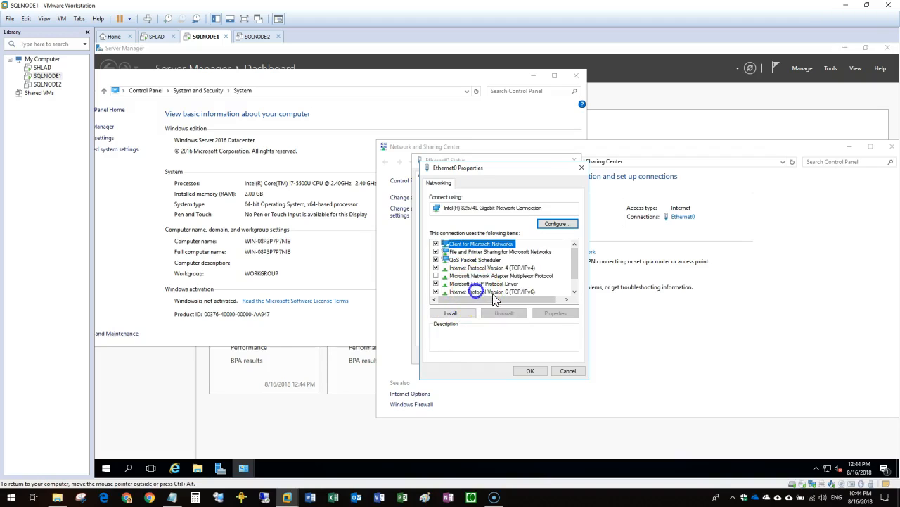
left_click(471, 292)
left_click(436, 291)
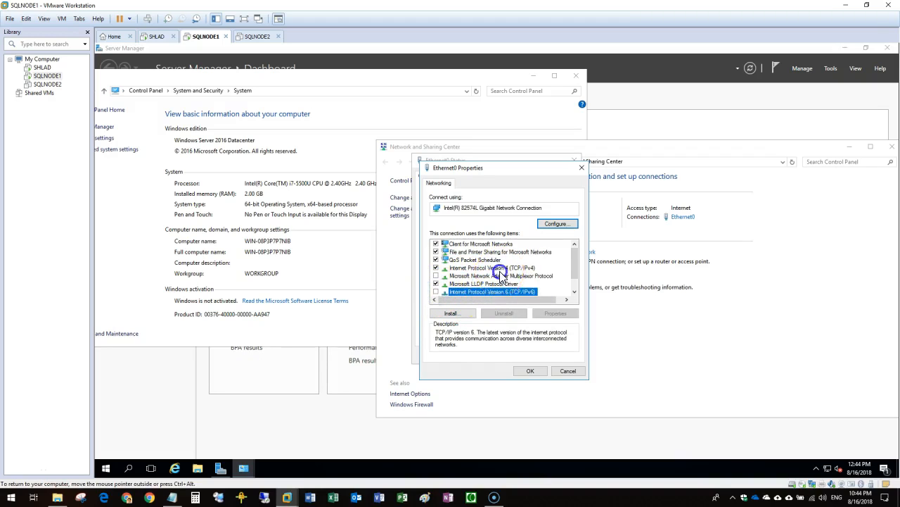
Assign SQLNODE1's Ethernet0 the static IPv4 address 192.168.255.12, copied from the SQLClusterLab.txt notes, with subnet mask 255.255.255.0
left_click(499, 268)
left_click(553, 312)
left_click(486, 271)
left_click(171, 497)
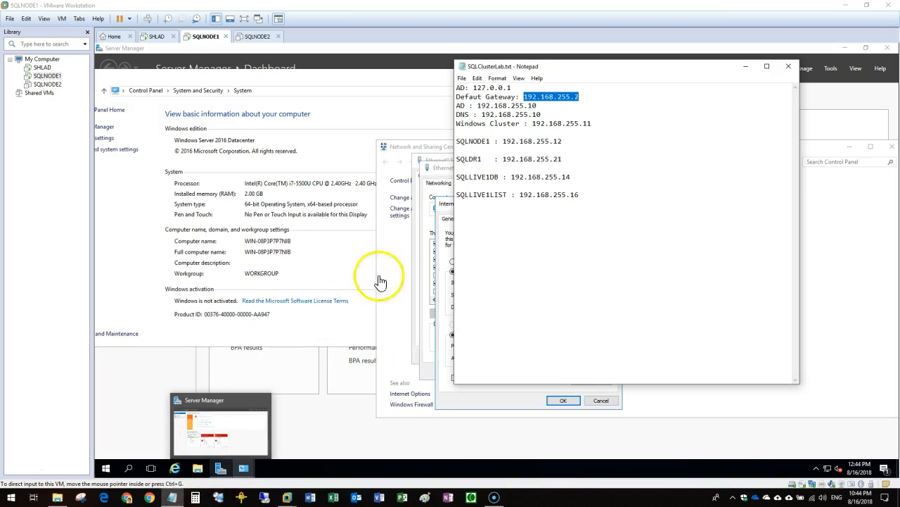
left_click(503, 140)
left_click(584, 141, "shift")
key("ctrl+c")
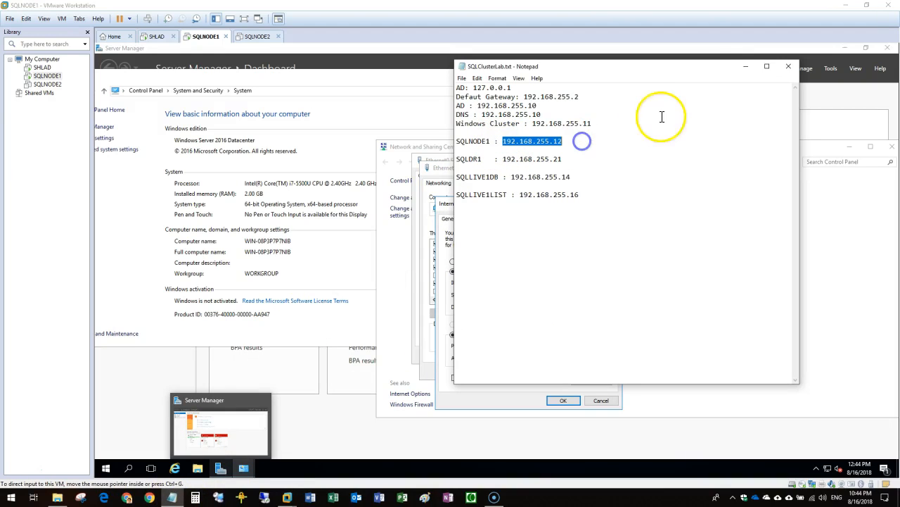
left_click(746, 66)
left_click(539, 281)
key("ctrl+v")
left_click(541, 295)
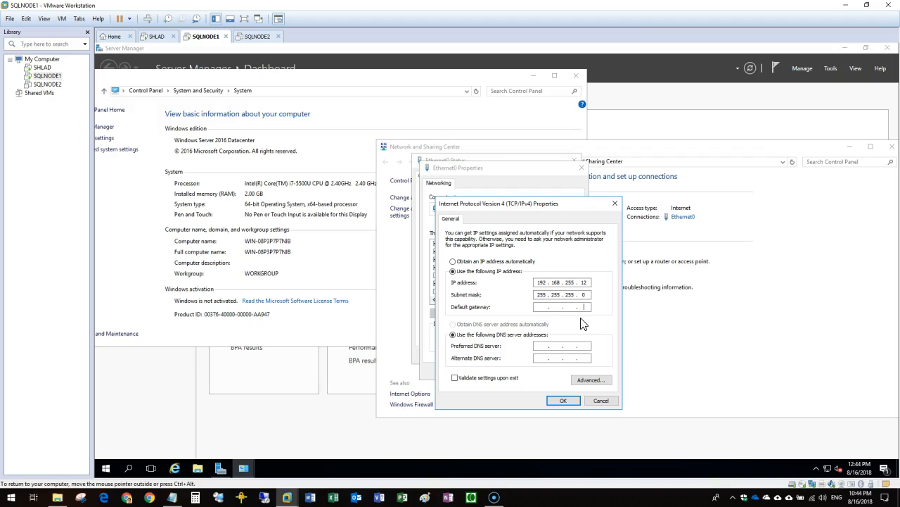
Copy the default gateway 192.168.255.2 from the notes into SQLNODE1's IPv4 settings
left_click(536, 307)
left_click(173, 497)
left_click_drag(524, 97, 579, 96)
key("ctrl+c")
left_click(750, 67)
left_click(546, 306)
key("ctrl+v")
Set SQLNODE1's preferred DNS server to the AD address 192.168.255.10 from the notes and confirm the IPv4 settings
left_click(540, 344)
left_click(173, 497)
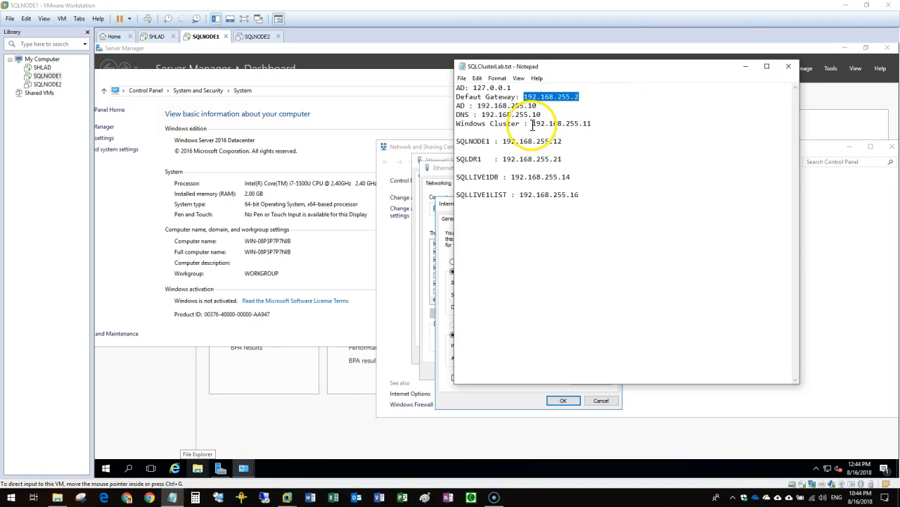
left_click_drag(478, 106, 543, 105)
left_click(747, 67)
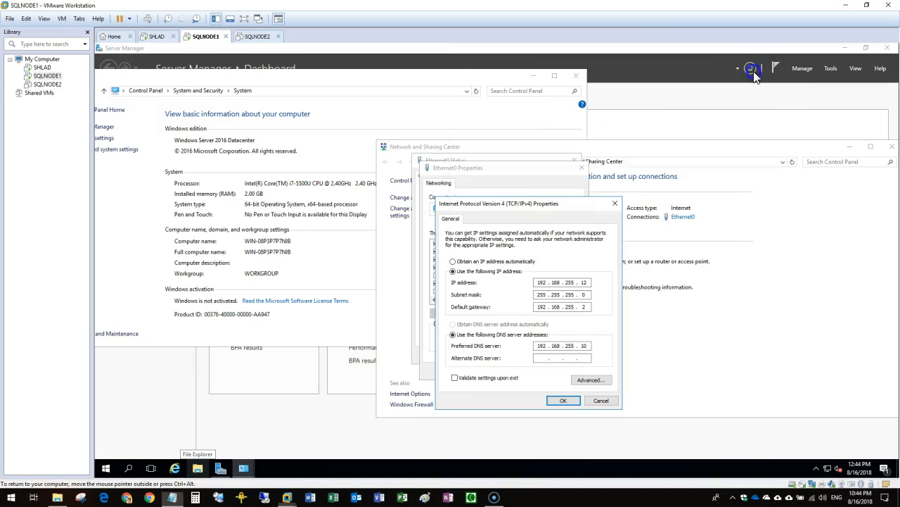
left_click(563, 400)
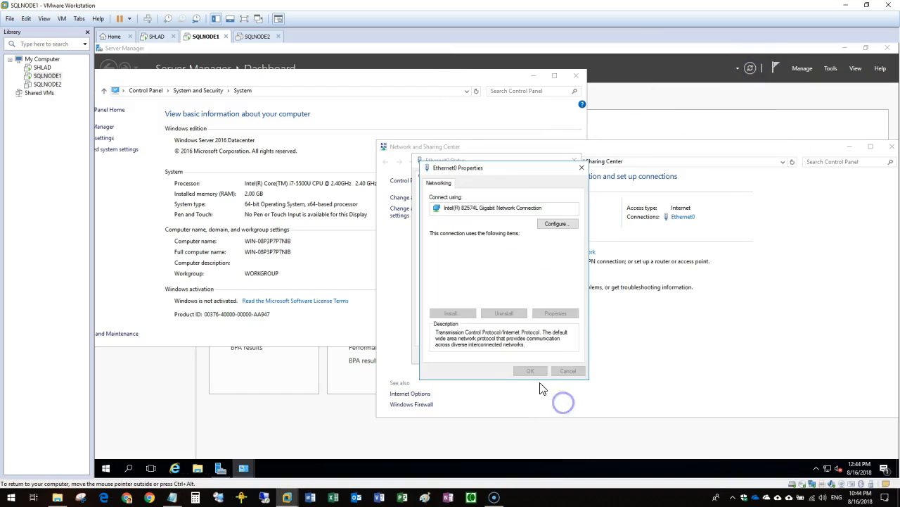
Test connectivity to the domain controller with ping SHLAD in an administrator Command Prompt, moving its window clear of the network dialogs
right_click(105, 467)
left_click(162, 345)
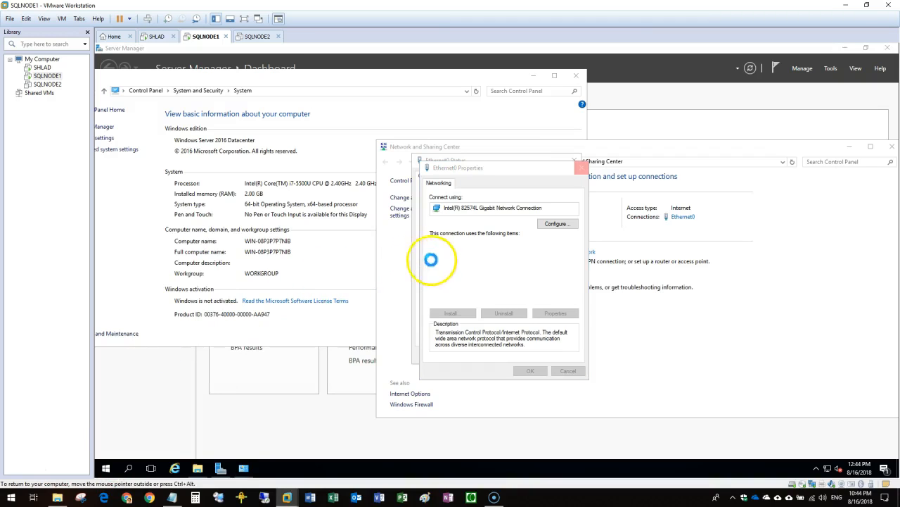
left_click(291, 161)
type("ping ")
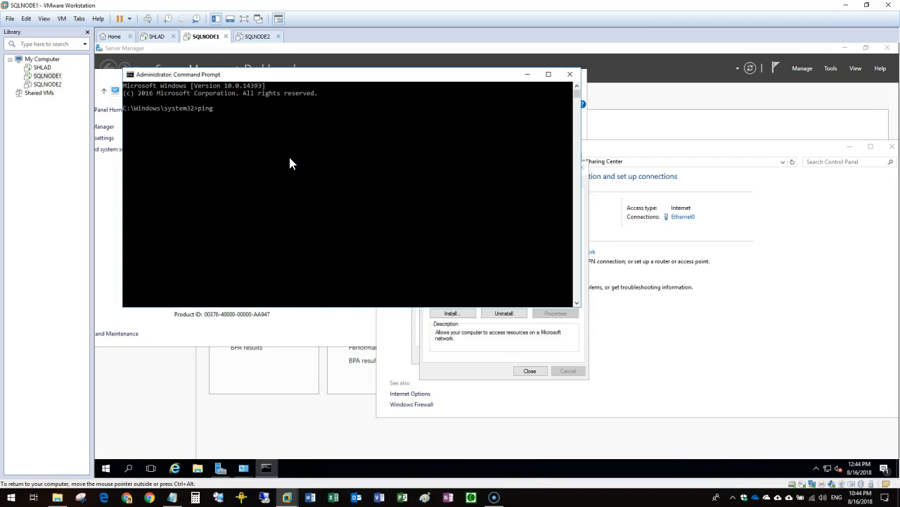
type("SHLAD")
key("Return")
left_click_drag(227, 83, 221, 245)
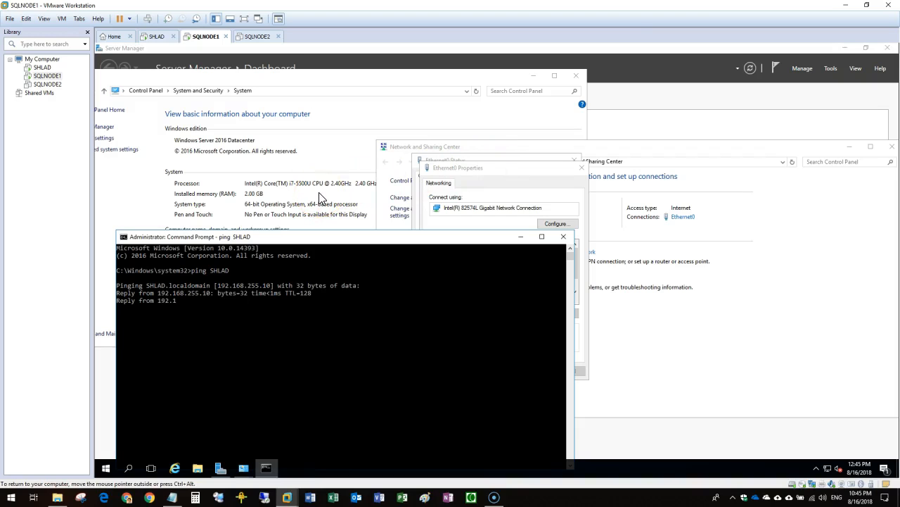
Close the Ethernet0 properties and status dialogs on SQLNODE1
left_click(489, 169)
left_click(530, 370)
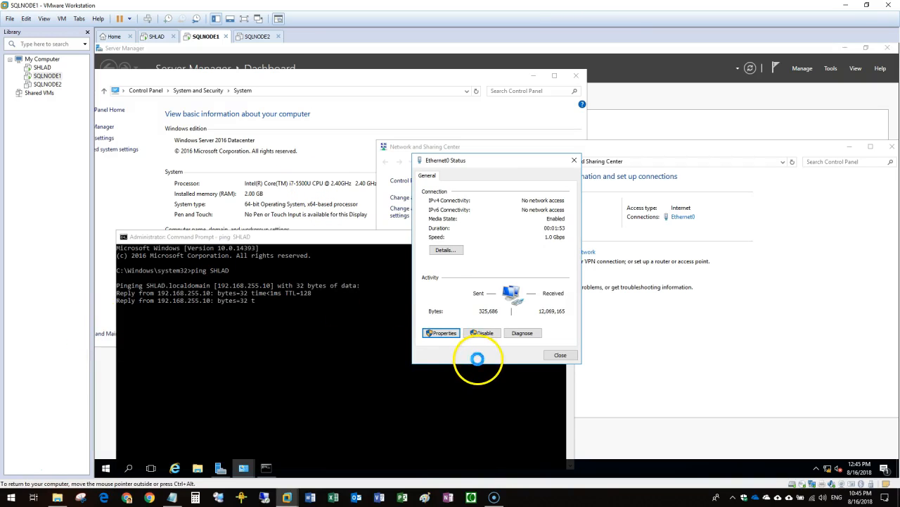
left_click(396, 147)
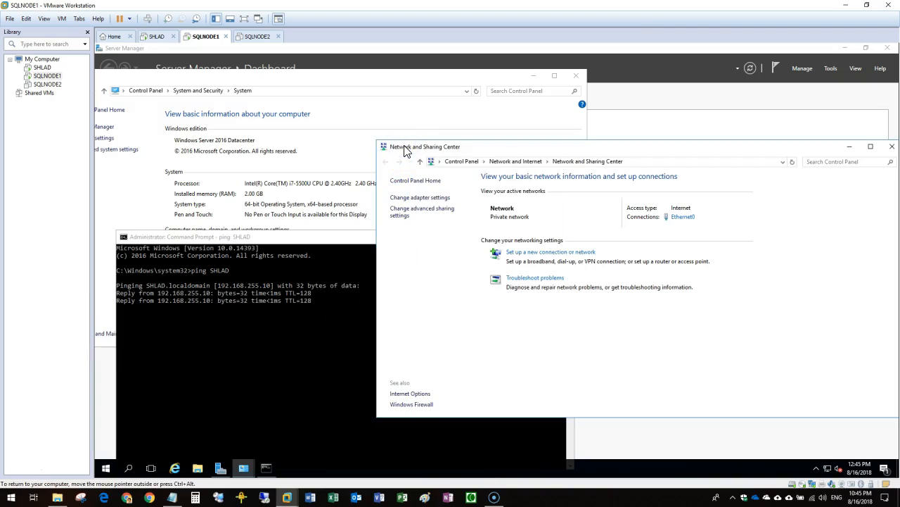
Set the computer name to SQLNODE1 and its membership to the sqlhelpline.local domain, then submit the change
left_click(303, 189)
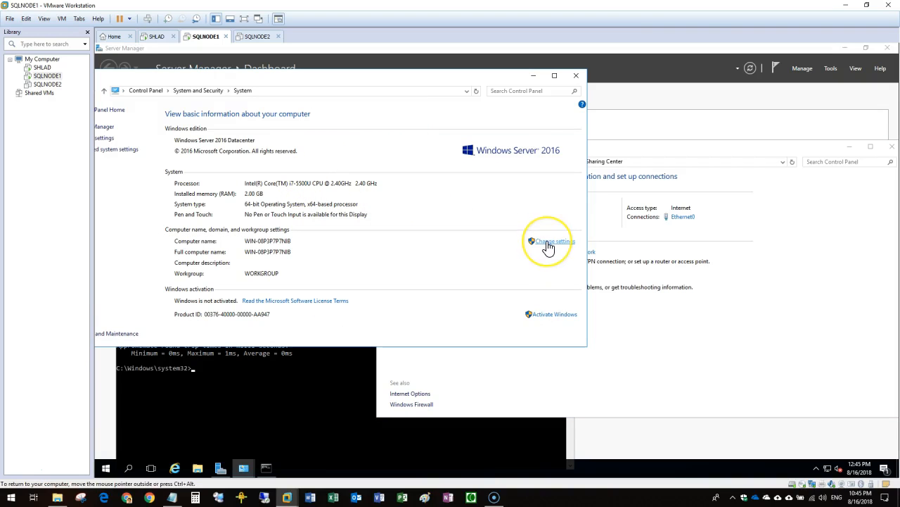
left_click(548, 243)
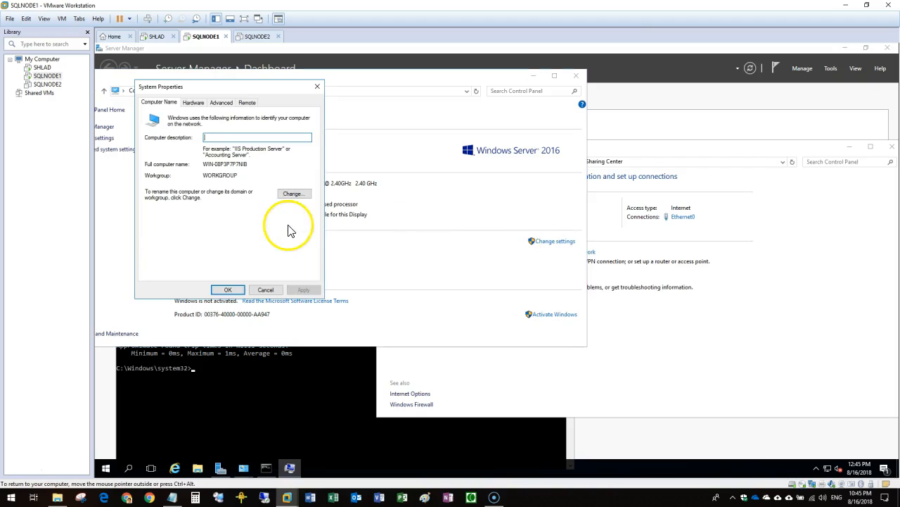
left_click(286, 197)
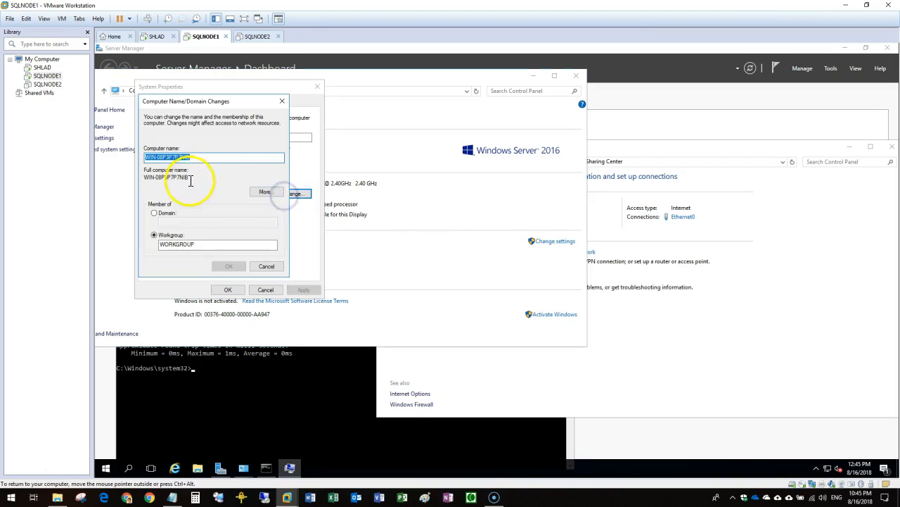
left_click(167, 213)
double_click(195, 158)
type("SQLNODE1")
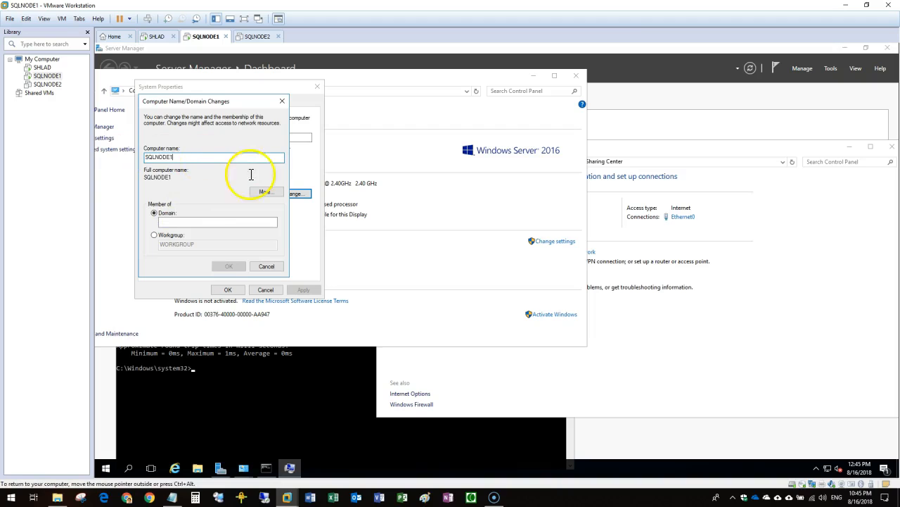
left_click(184, 221)
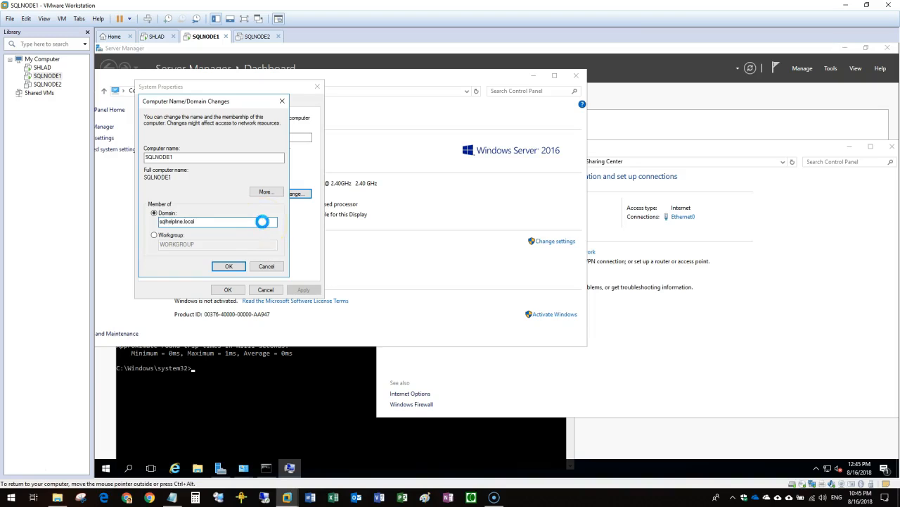
Ping SHLAD again from the Command Prompt to recheck connectivity to the domain controller
left_click(280, 375)
key("Up")
key("Return")
left_click(467, 323)
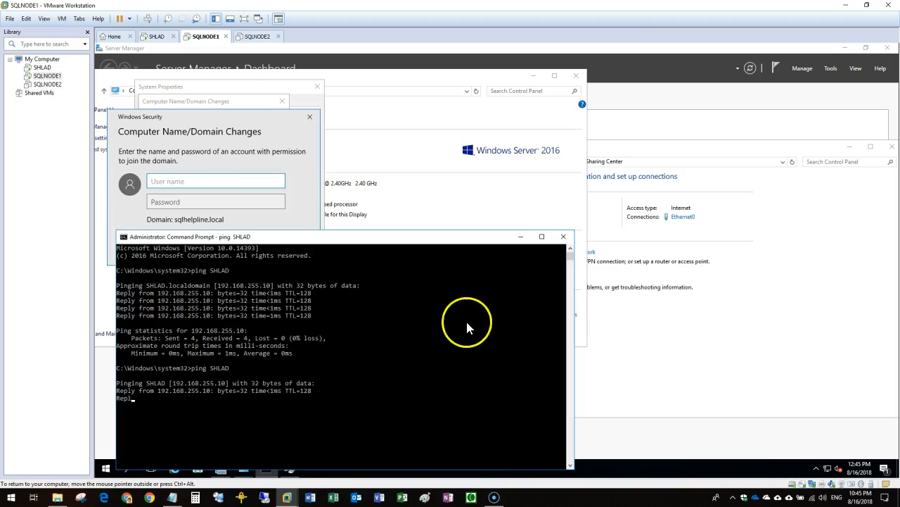
Authorize the domain join with the administrator account and its password, and acknowledge the domain welcome message
left_click(180, 181)
type("adm")
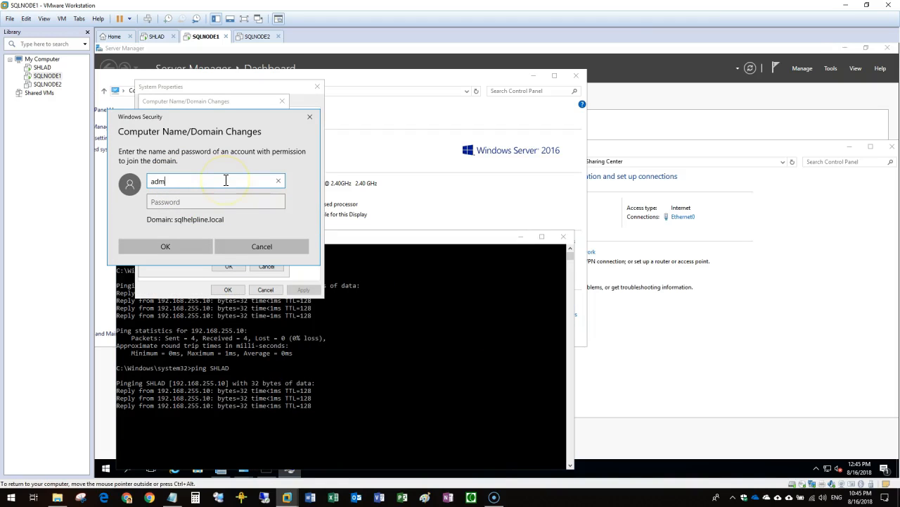
type("inistrator")
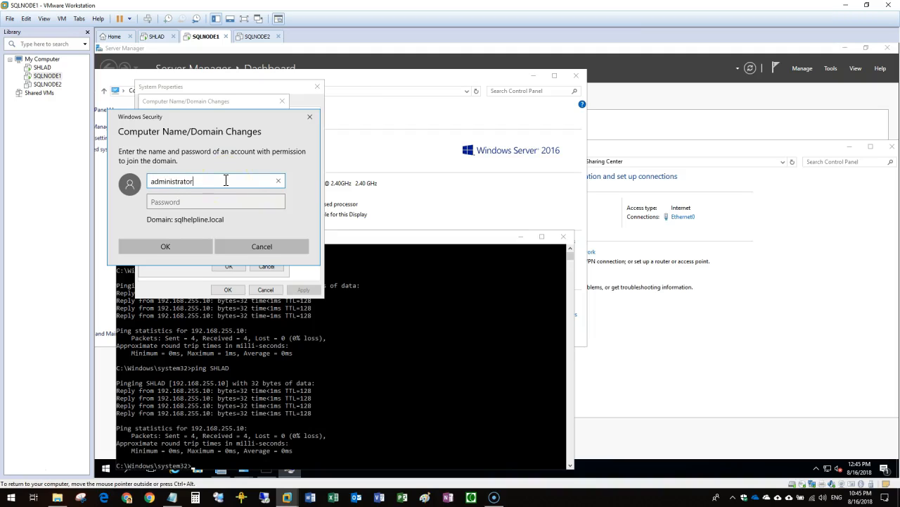
key("Tab")
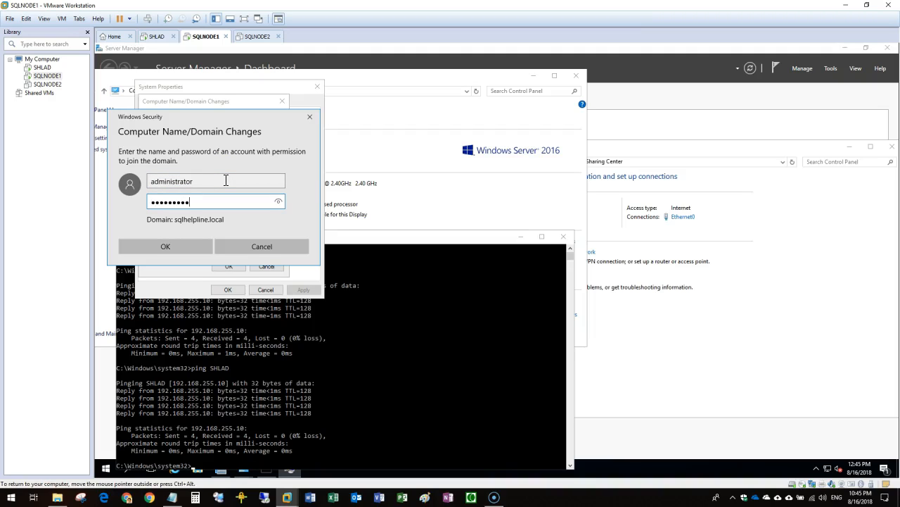
key("Return")
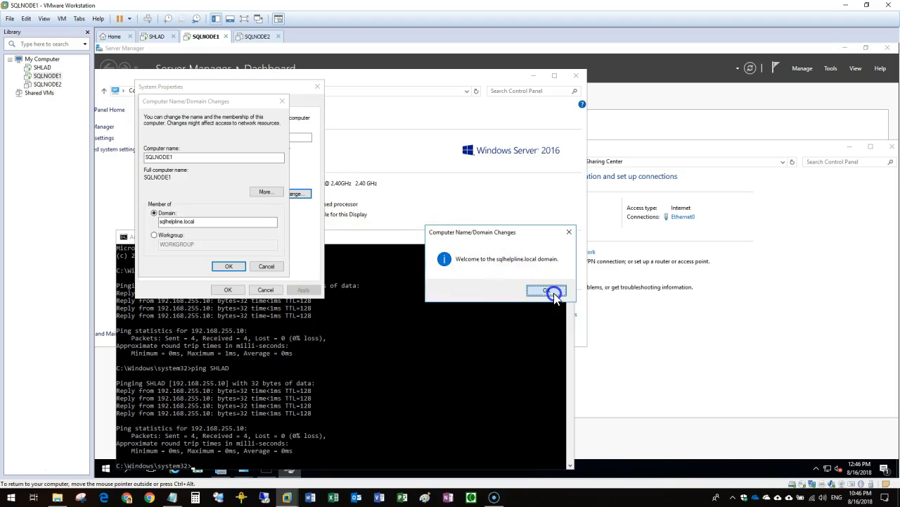
left_click(549, 291)
left_click(234, 265)
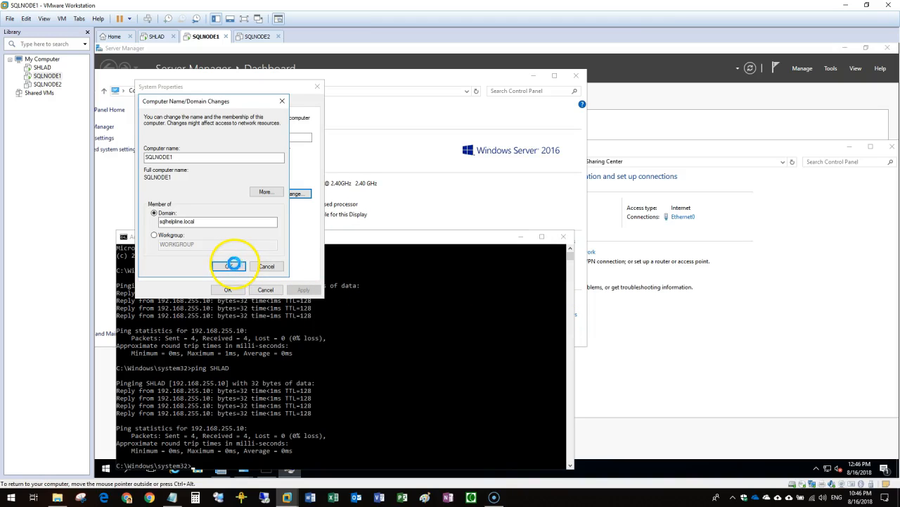
Close the Command Prompt, Network and Sharing Center and Server Manager windows on SQLNODE1
left_click(431, 298)
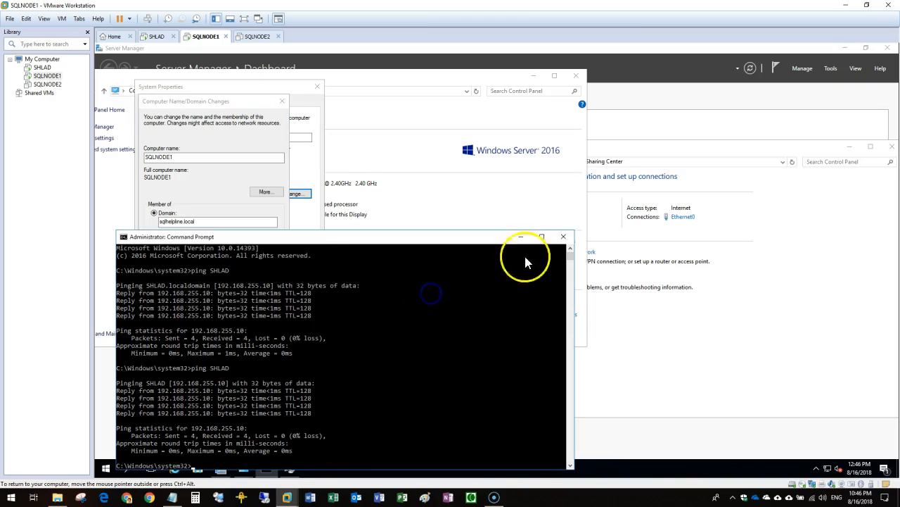
left_click(563, 238)
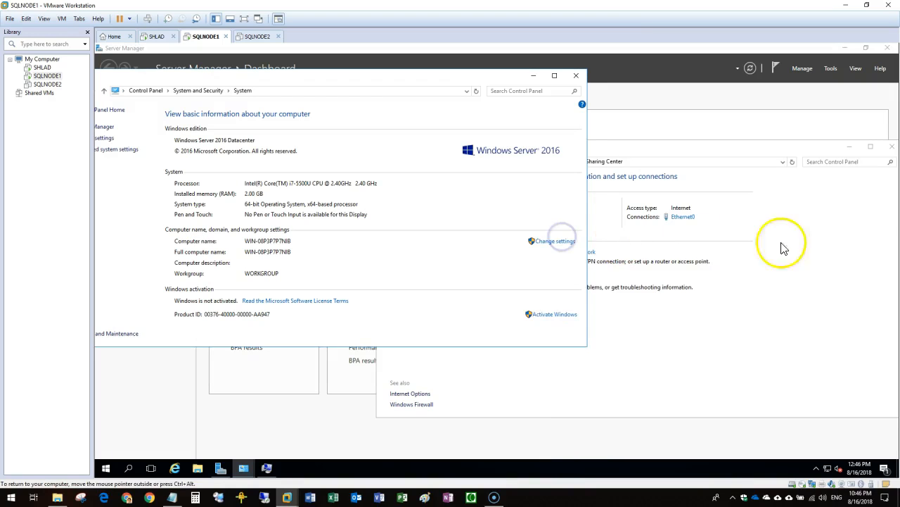
left_click(808, 241)
left_click(892, 147)
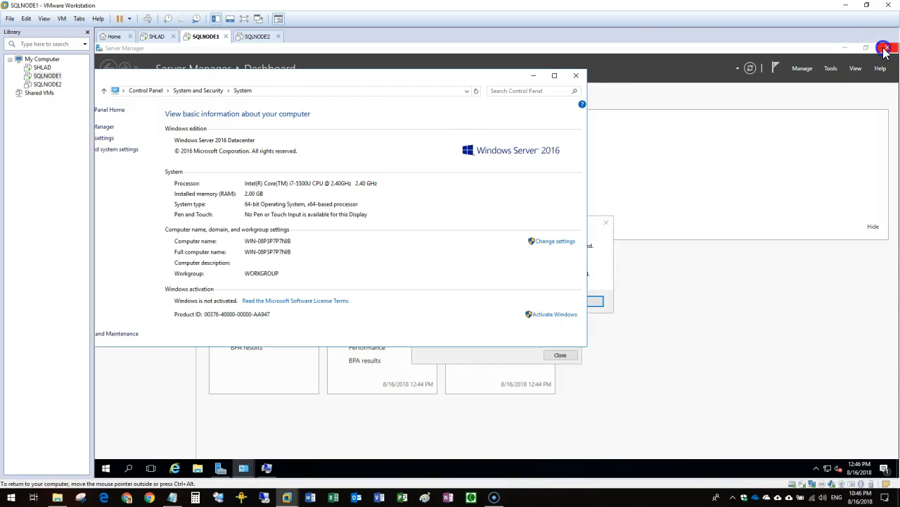
left_click(886, 47)
left_click(886, 47)
Dismiss the remaining domain change messages, close System Properties and restart SQLNODE1 immediately to apply the changes
left_click(610, 251)
left_click(593, 300)
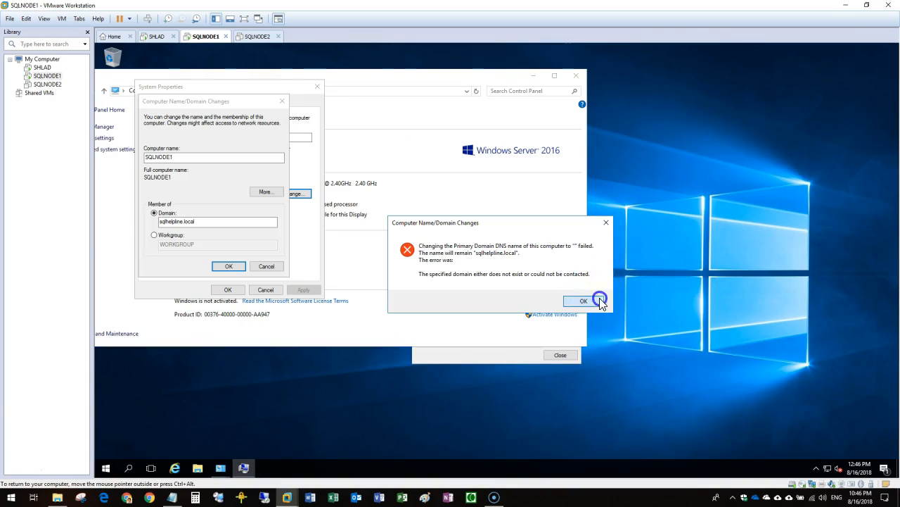
left_click(553, 268)
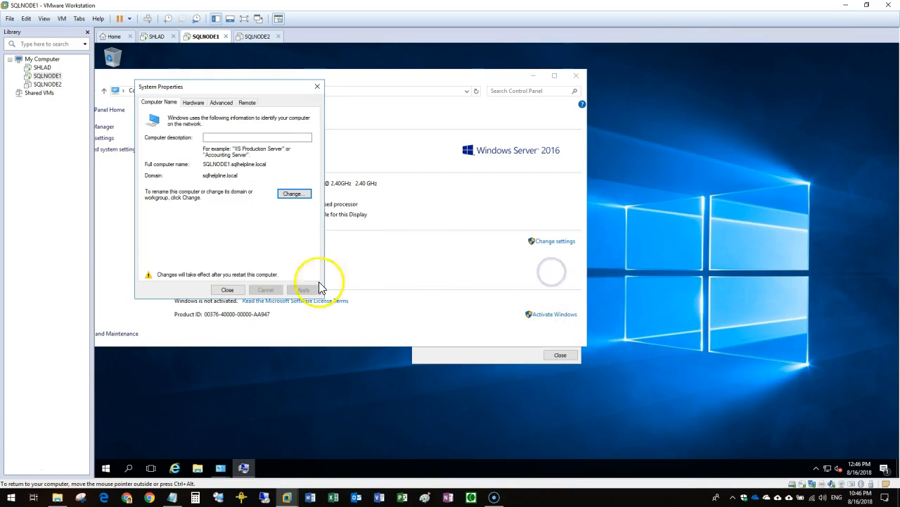
left_click(227, 289)
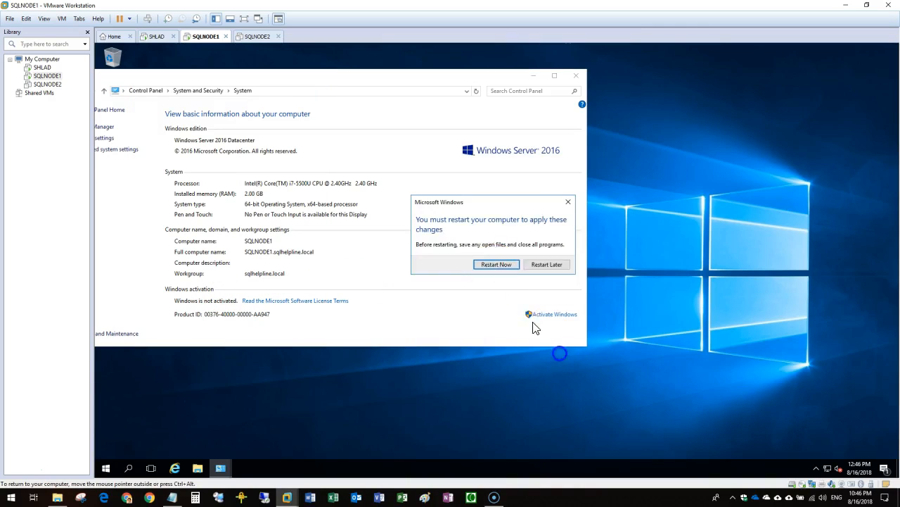
left_click(496, 266)
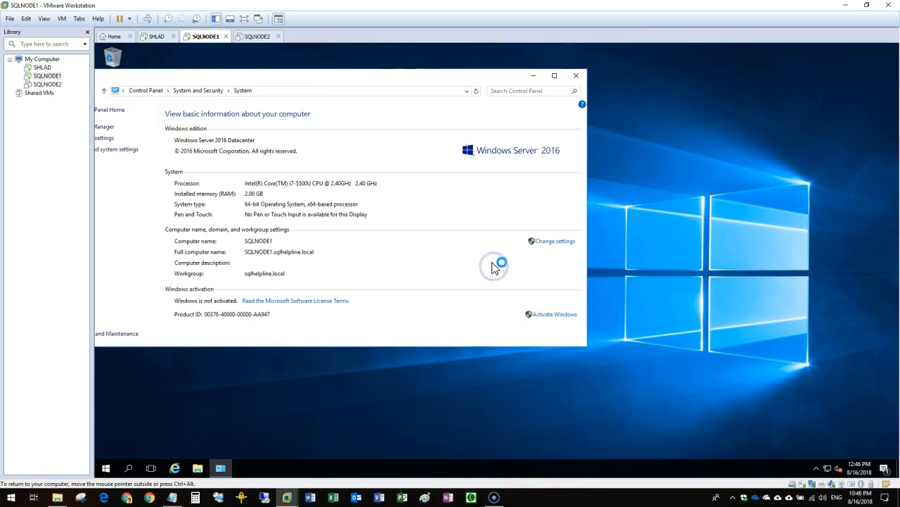
left_click(484, 246)
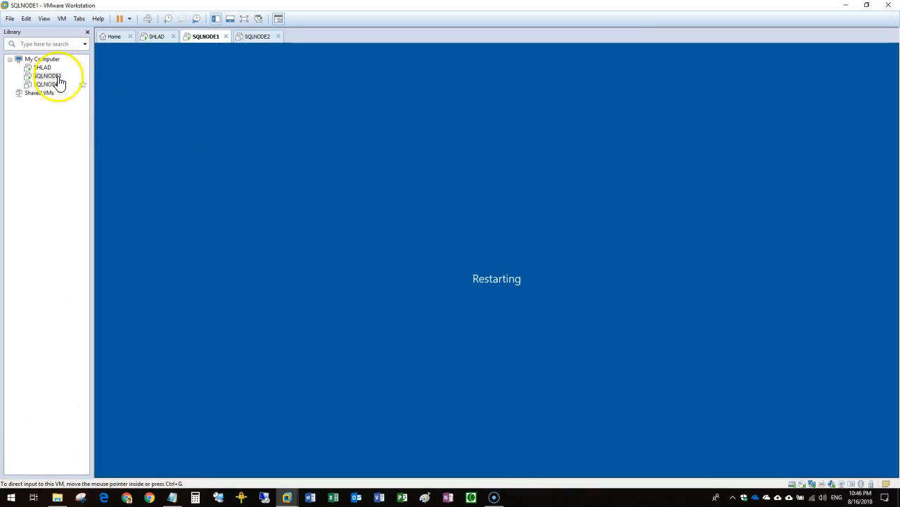
Switch to the SHLAD virtual machine and close its System and Network and Sharing Center windows
left_click(43, 67)
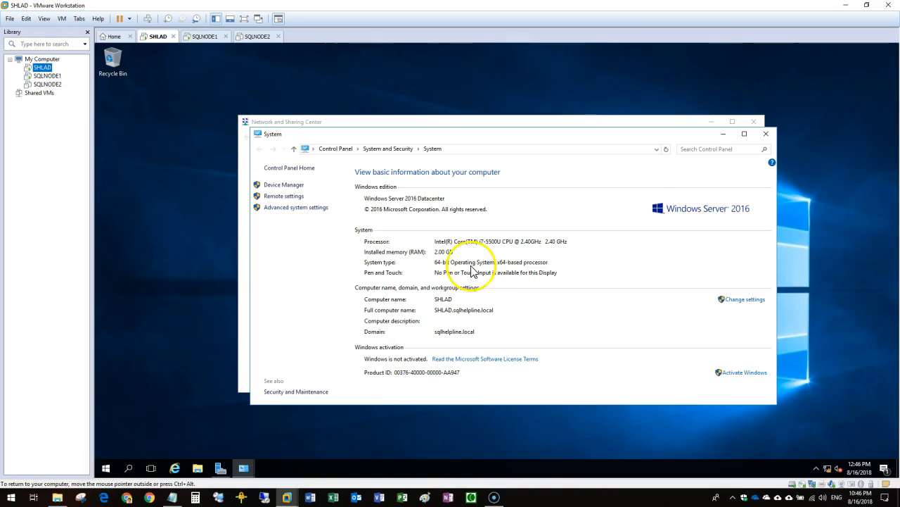
left_click(766, 134)
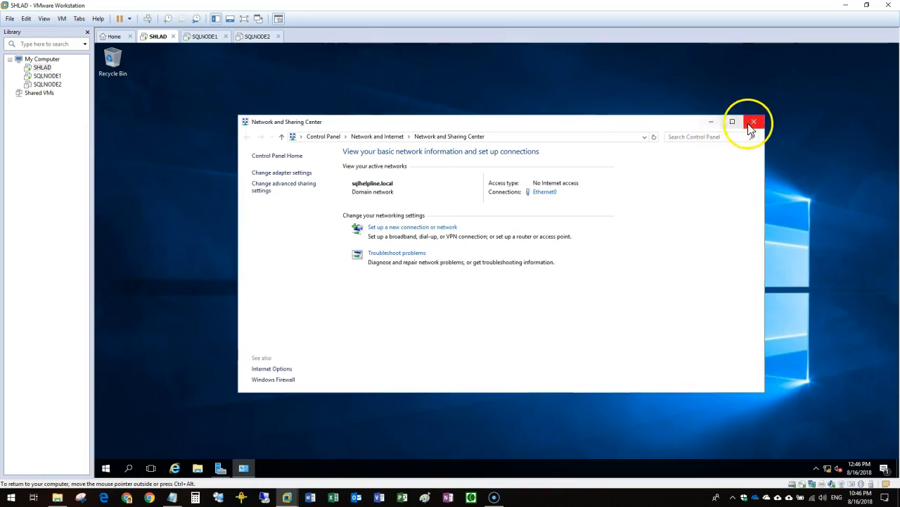
left_click(753, 123)
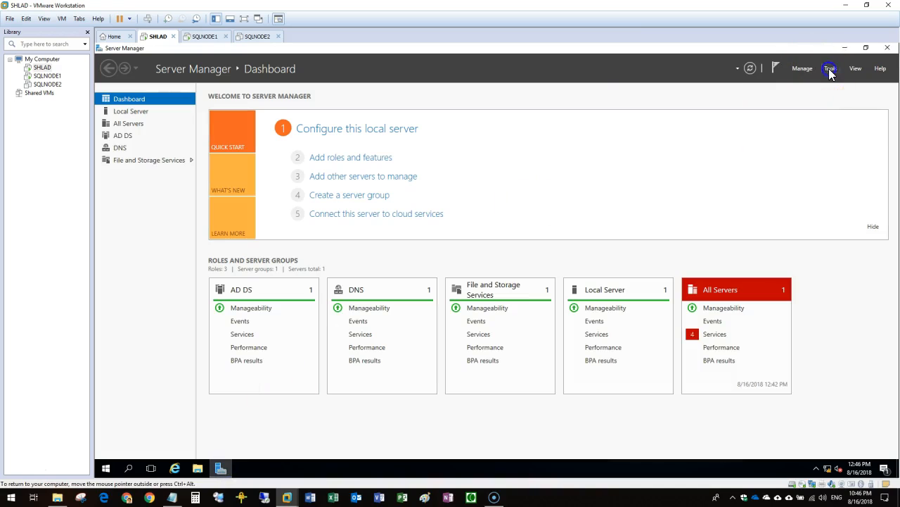
Open Active Directory Users and Computers and check the Computers container of sqlhelpline.local for SQLNODE1
left_click(830, 68)
left_click(787, 124)
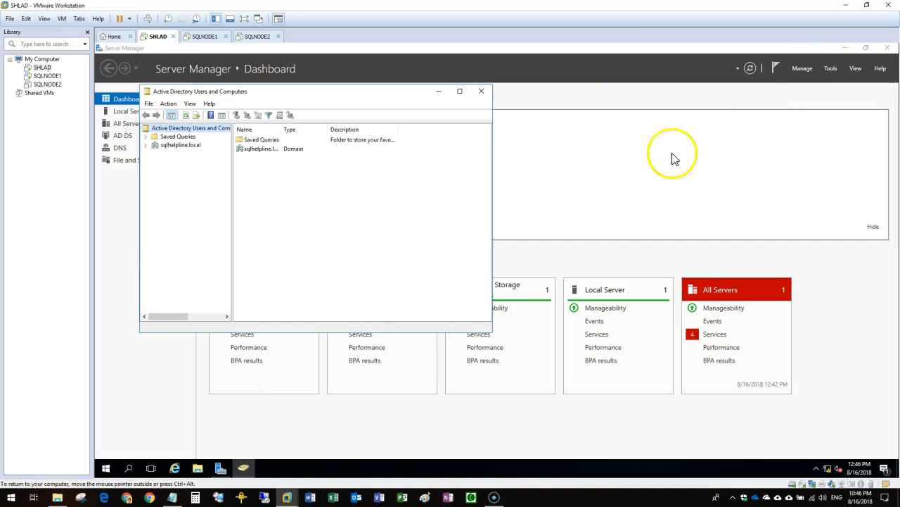
left_click(176, 146)
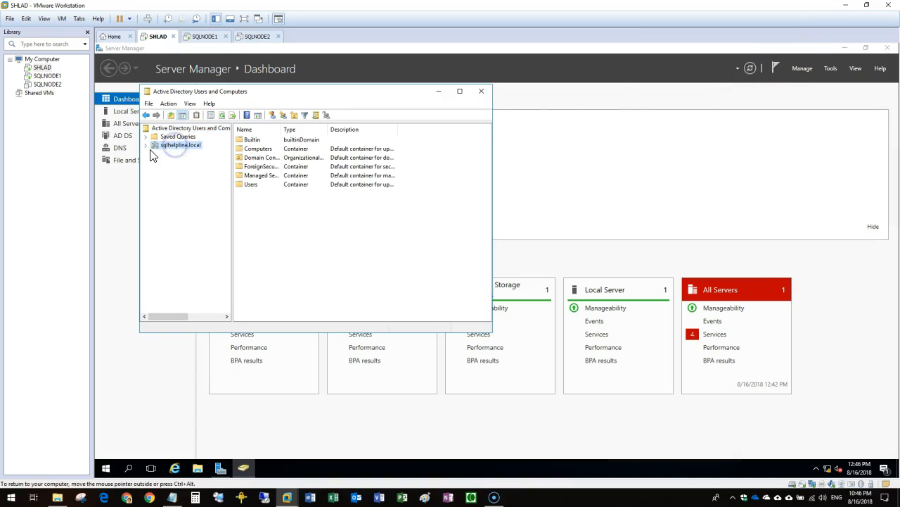
left_click(146, 145)
left_click(180, 162)
left_click(254, 141)
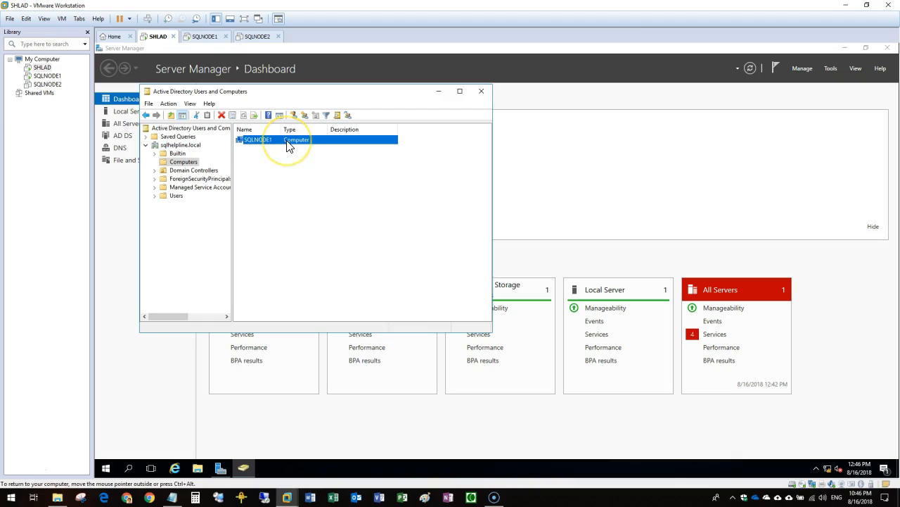